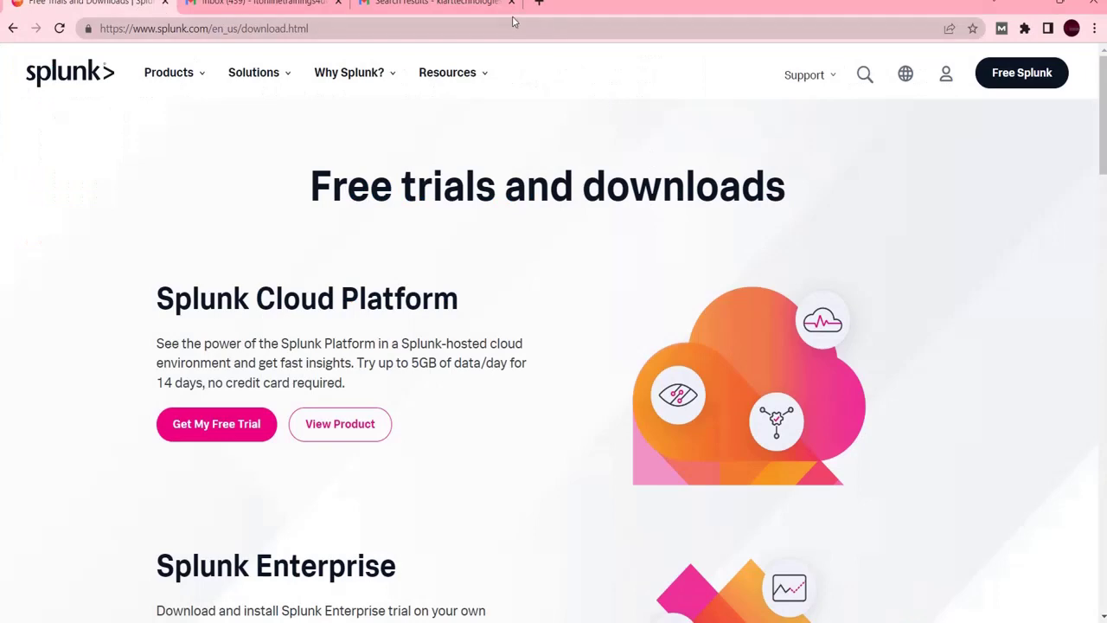
Step: Select the splunk.com/en_us/download.html address on the Free trials and downloads page
{"action": "left_click", "coordinate": [495, 29]}
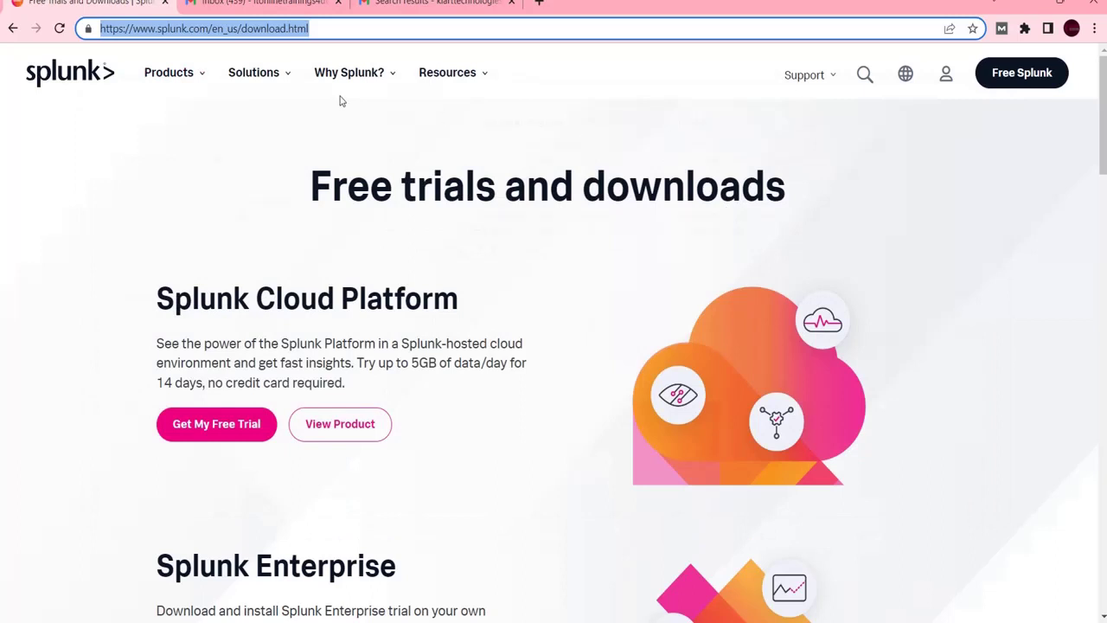
Step: Scroll down to the Splunk Enterprise trial (500MB/day for 60 days, no credit card)
{"action": "left_click_drag", "start_coordinate": [1101, 169], "coordinate": [1100, 236]}
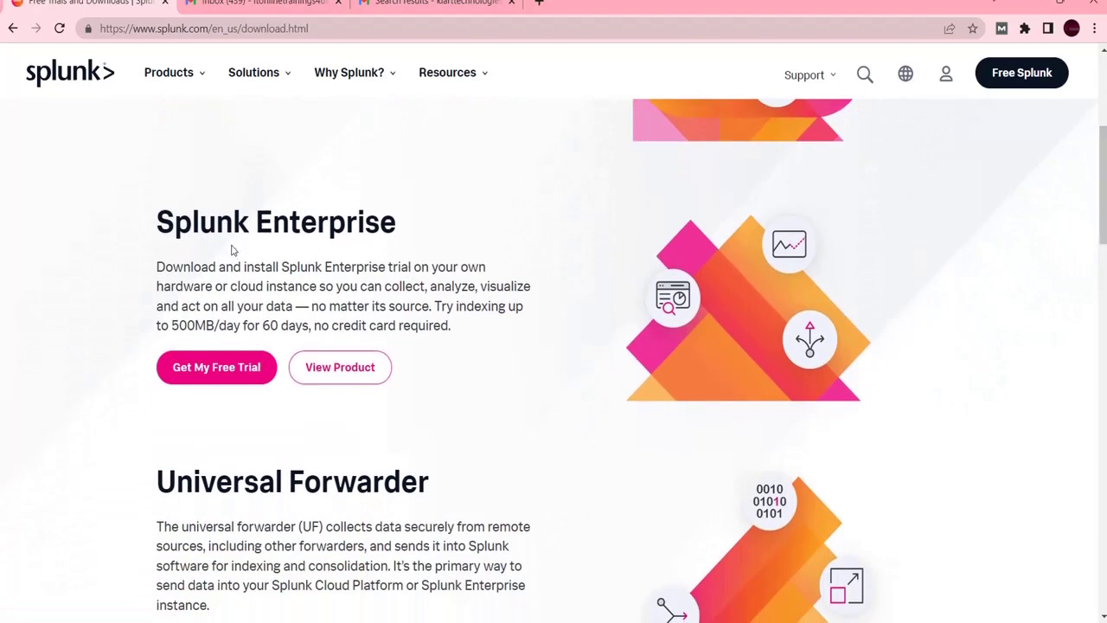
Step: Start the Splunk Enterprise free trial and accept both the terms and marketing consent checkboxes
{"action": "left_click", "coordinate": [216, 368]}
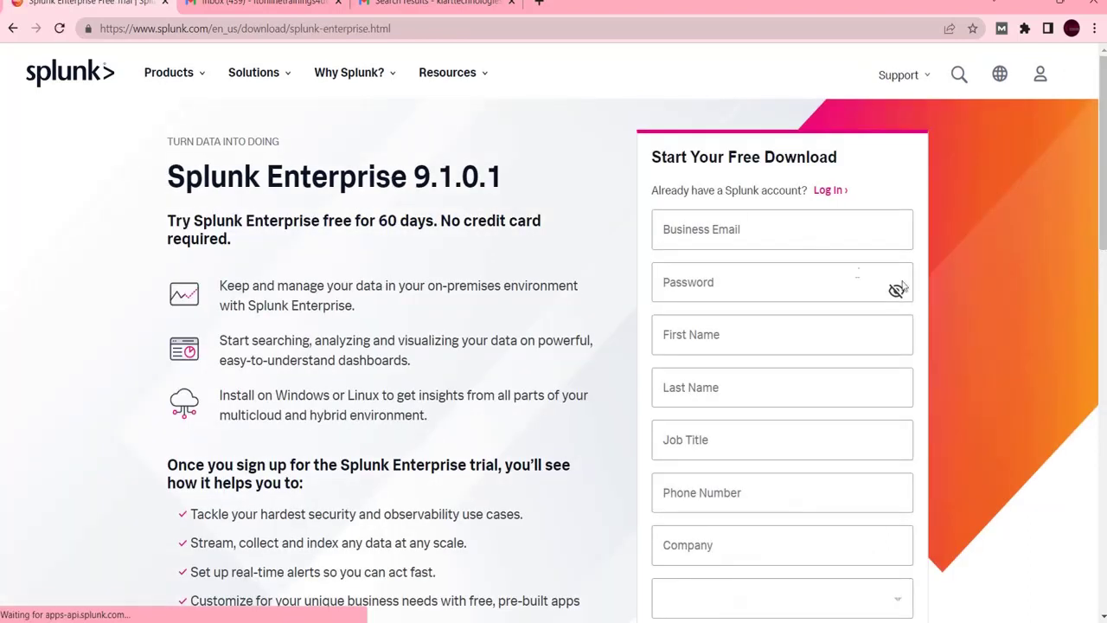
{"action": "left_click_drag", "start_coordinate": [1102, 192], "coordinate": [1103, 331]}
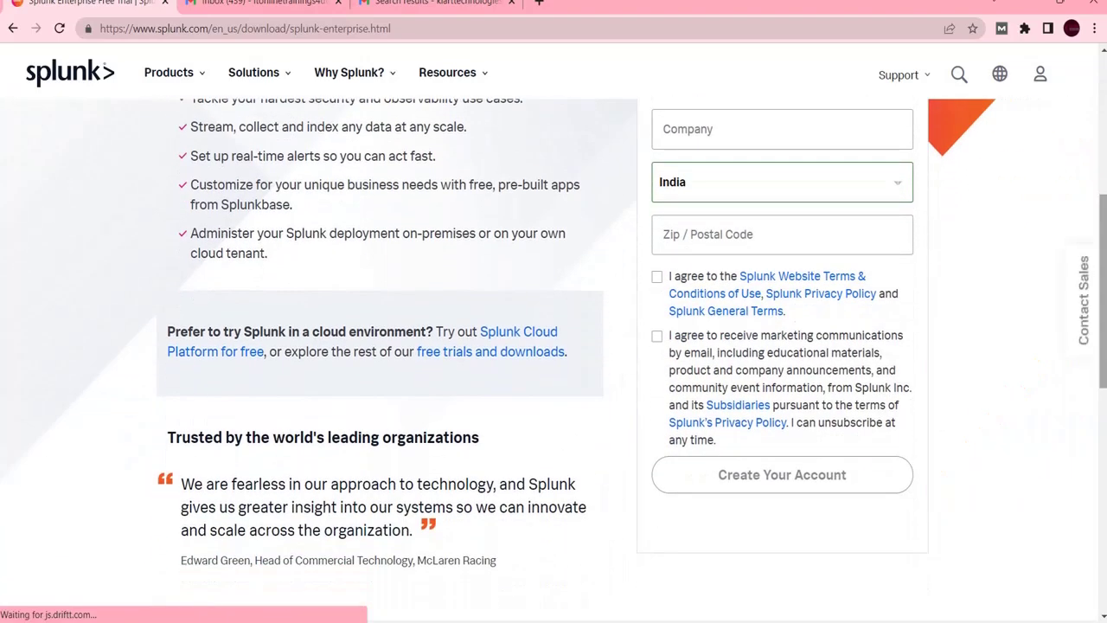
{"action": "left_click", "coordinate": [657, 277]}
{"action": "left_click", "coordinate": [657, 338]}
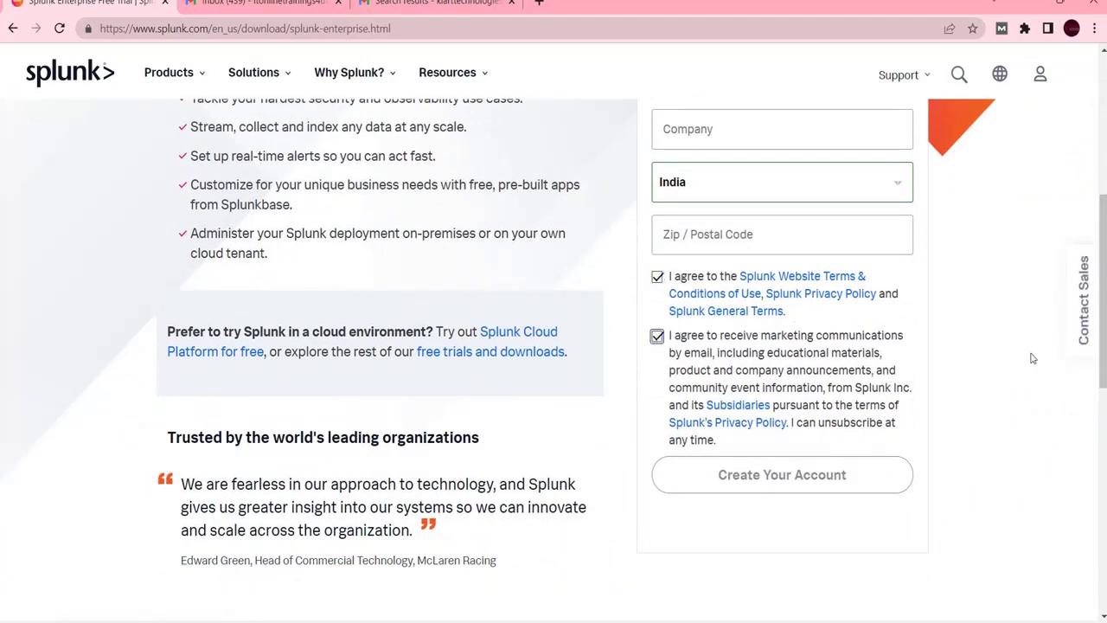
{"action": "left_click_drag", "start_coordinate": [1102, 377], "coordinate": [1102, 247]}
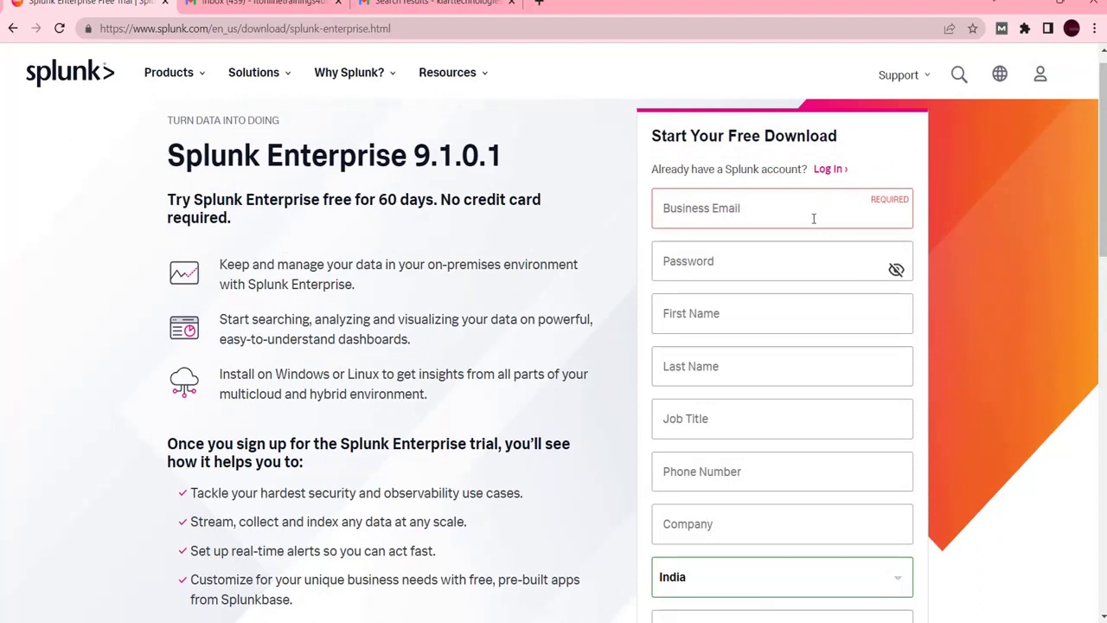
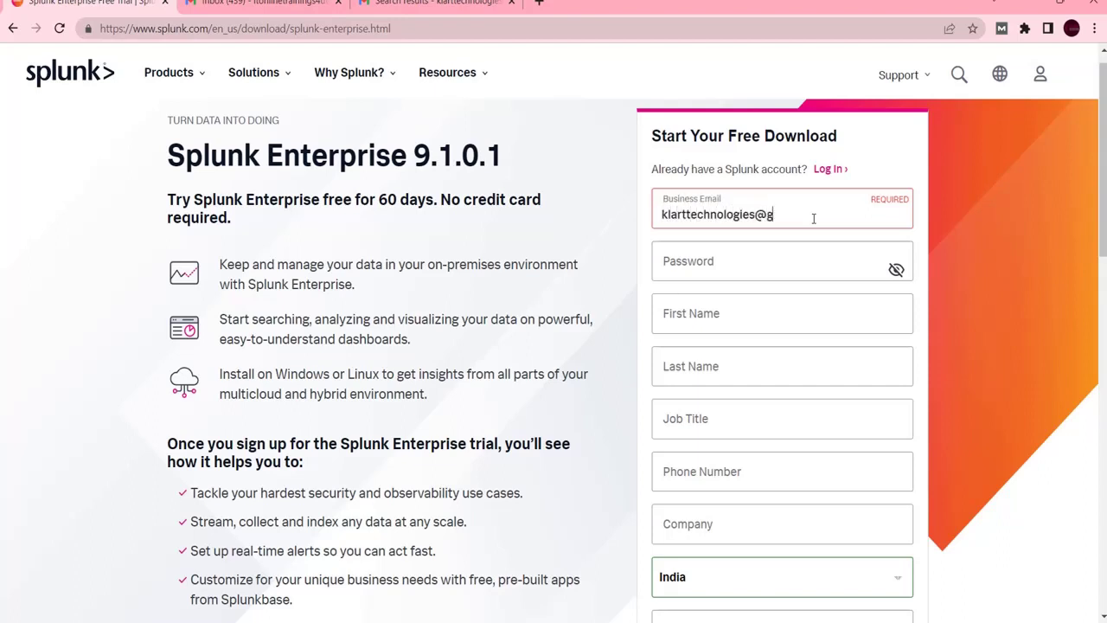
Step: Enter the business e-mail address and an account password in the sign-up form
{"action": "key", "text": "Tab"}
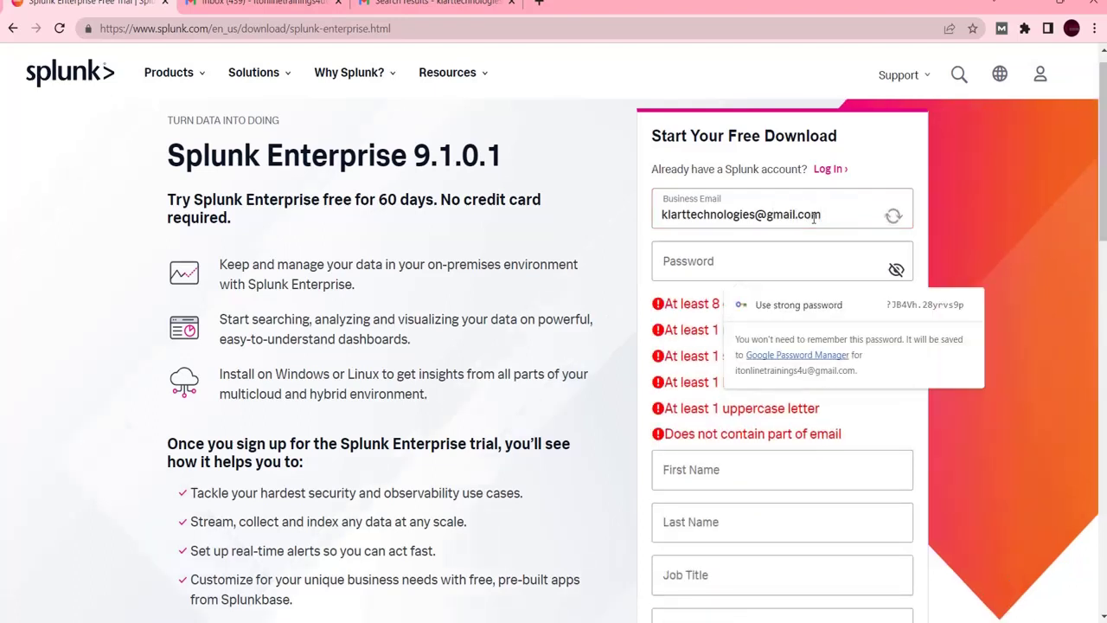
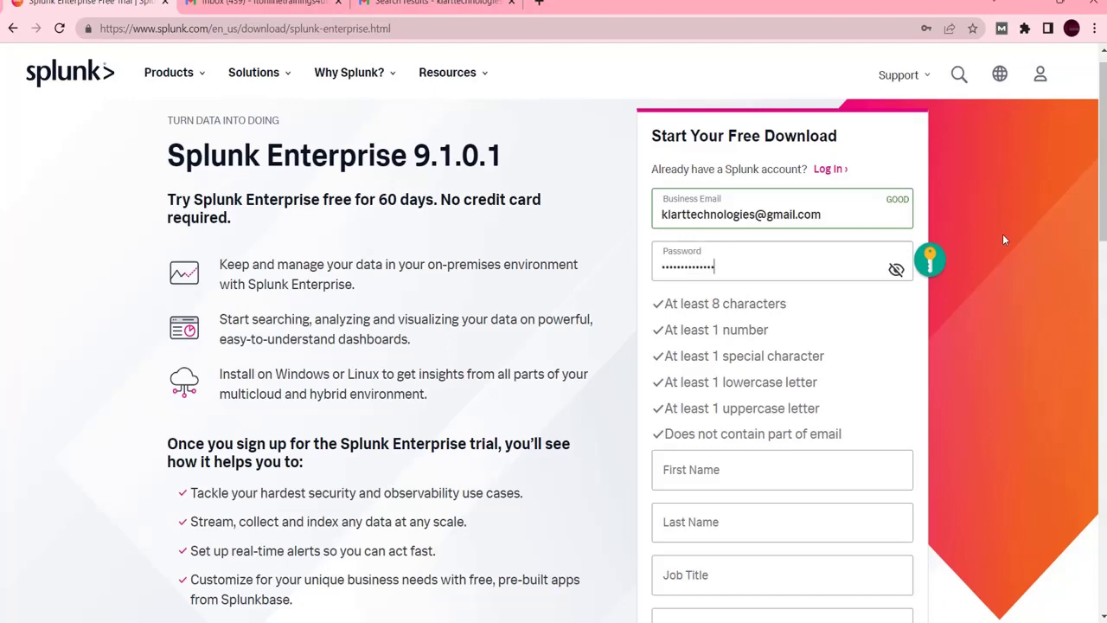
Step: Fill in the first name and last name fields
{"action": "left_click", "coordinate": [1003, 239]}
{"action": "left_click", "coordinate": [835, 314]}
{"action": "type", "text": "Klart"}
{"action": "left_click", "coordinate": [731, 368]}
{"action": "left_click", "coordinate": [716, 367]}
{"action": "type", "text": "Tec"}
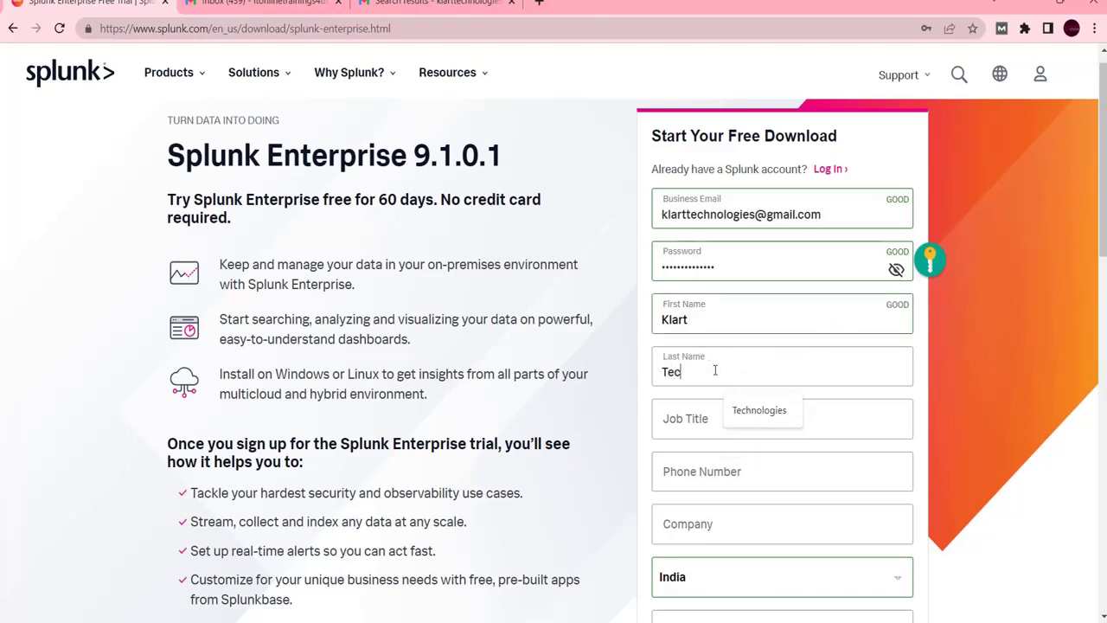
{"action": "type", "text": "hnologies"}
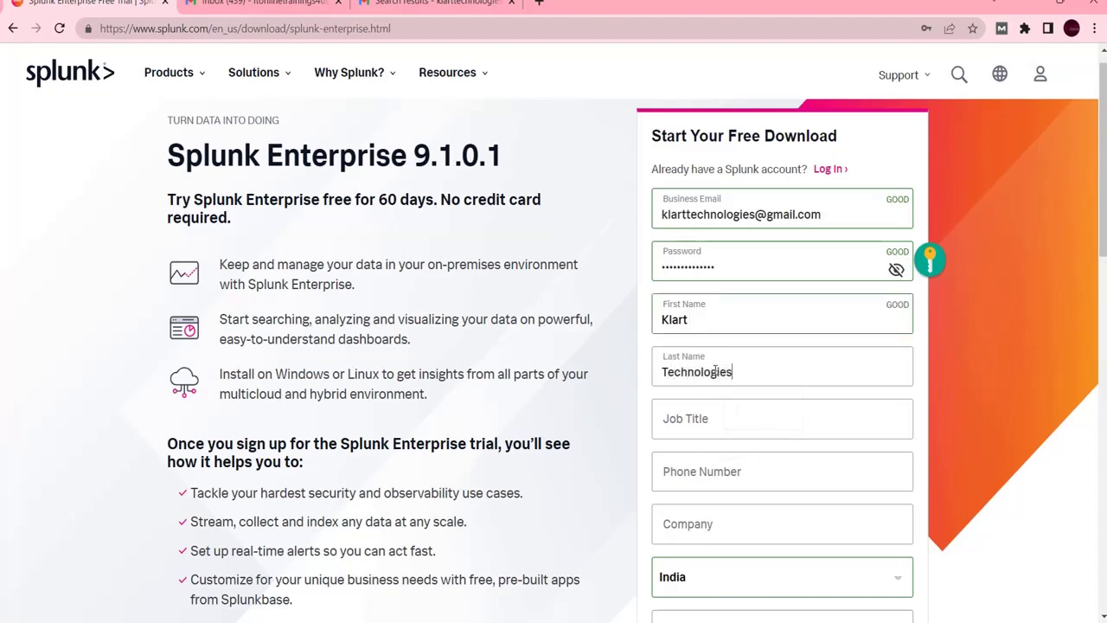
{"action": "left_click", "coordinate": [697, 416]}
Step: Set job title to Lead, then enter the phone number and company name
{"action": "type", "text": "Lead"}
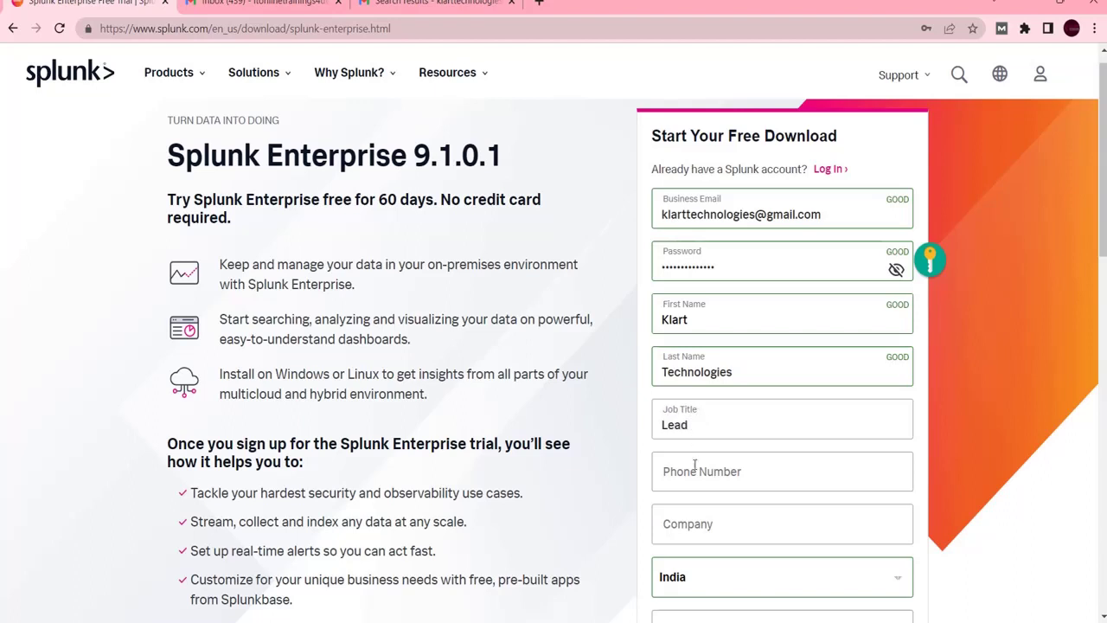
{"action": "left_click", "coordinate": [695, 470]}
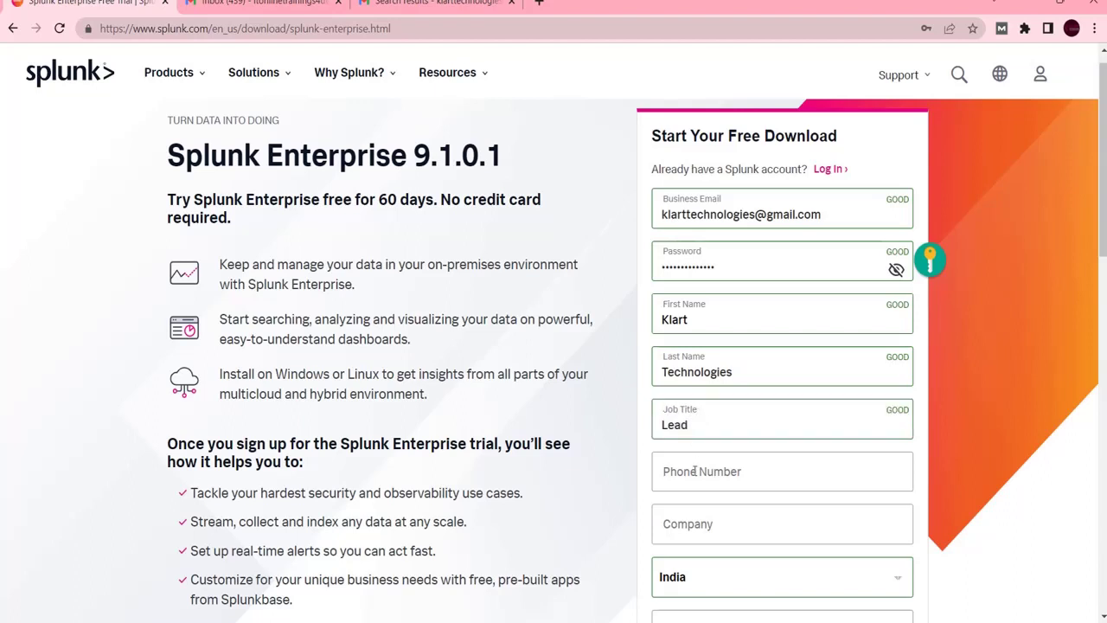
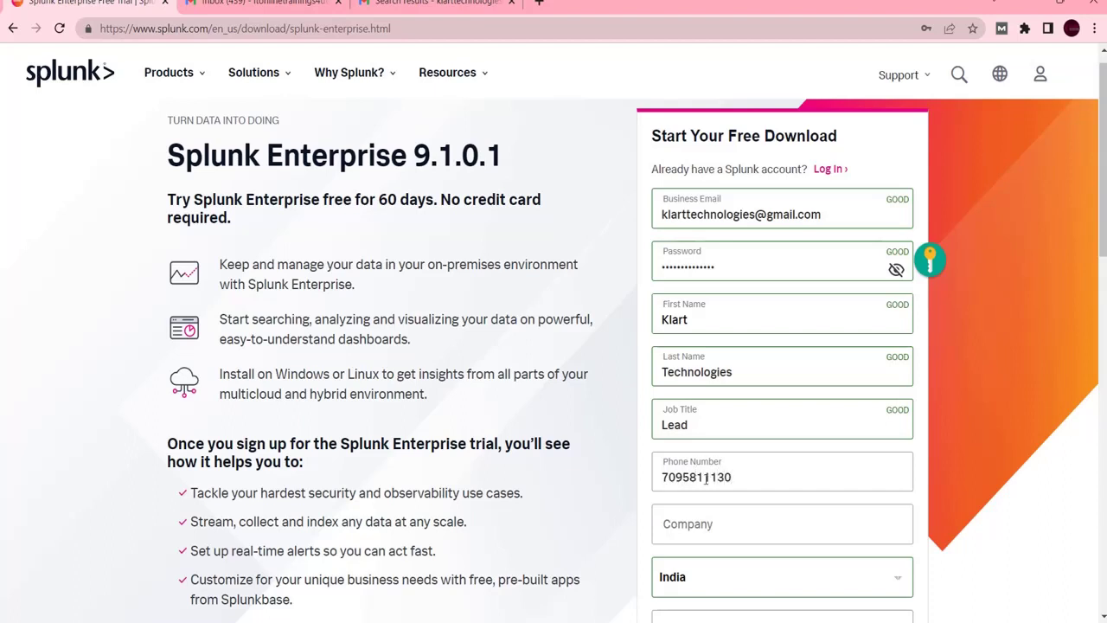
{"action": "left_click", "coordinate": [717, 519]}
{"action": "type", "text": "Klart"}
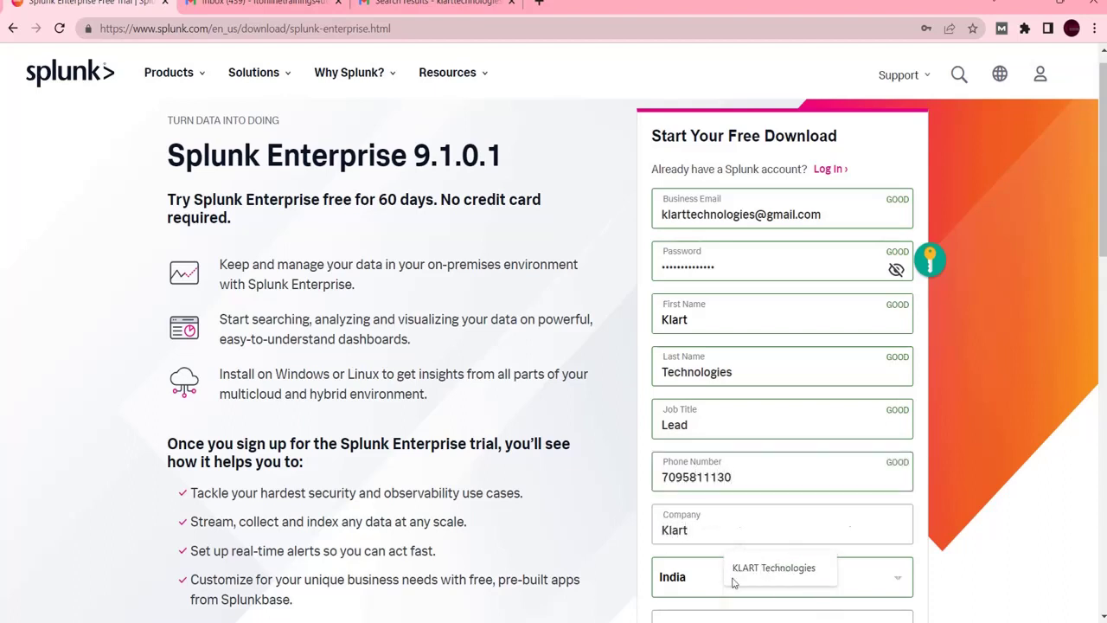
Step: Add the zip / postal code and submit the form with Create Your Account
{"action": "scroll", "coordinate": [1105, 294], "scroll_direction": "down", "scroll_amount": 4}
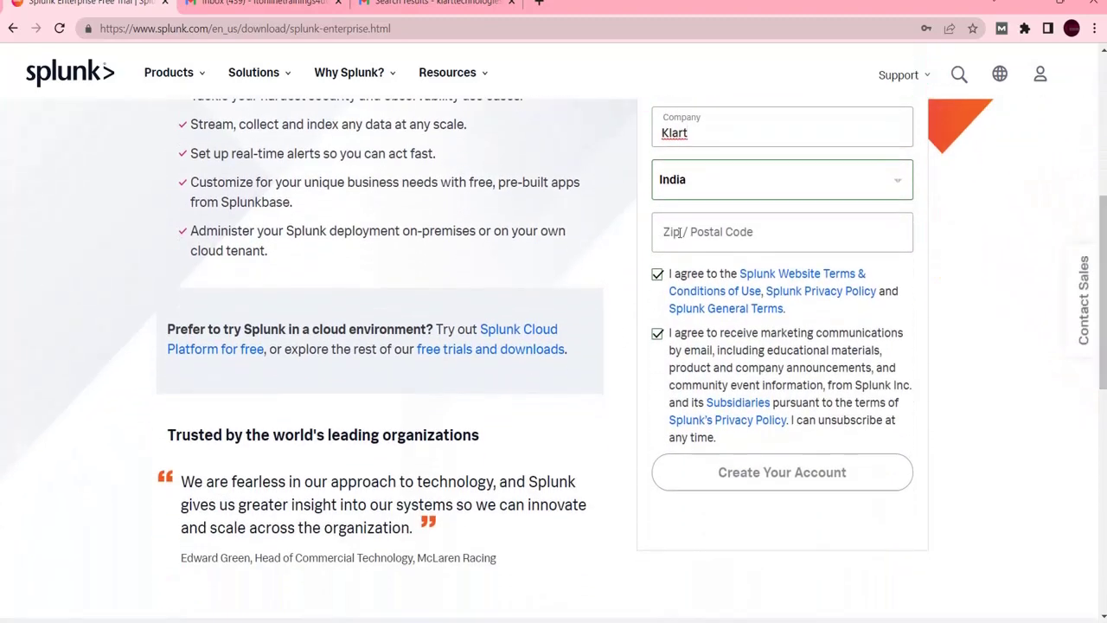
{"action": "left_click", "coordinate": [679, 232]}
{"action": "type", "text": "5000"}
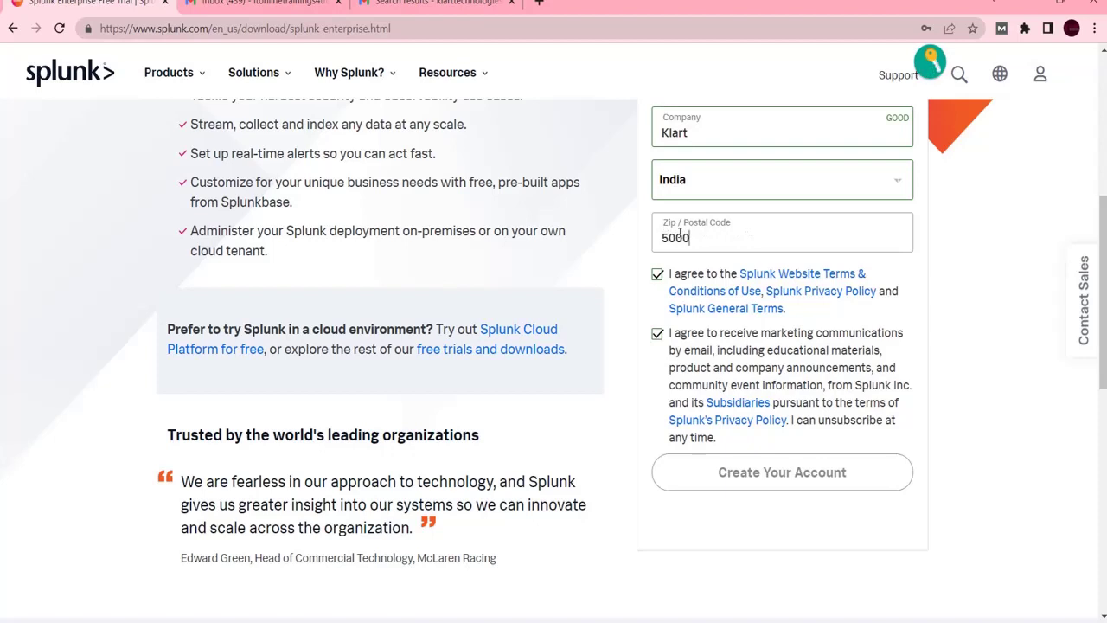
{"action": "type", "text": "82"}
{"action": "left_click", "coordinate": [778, 475]}
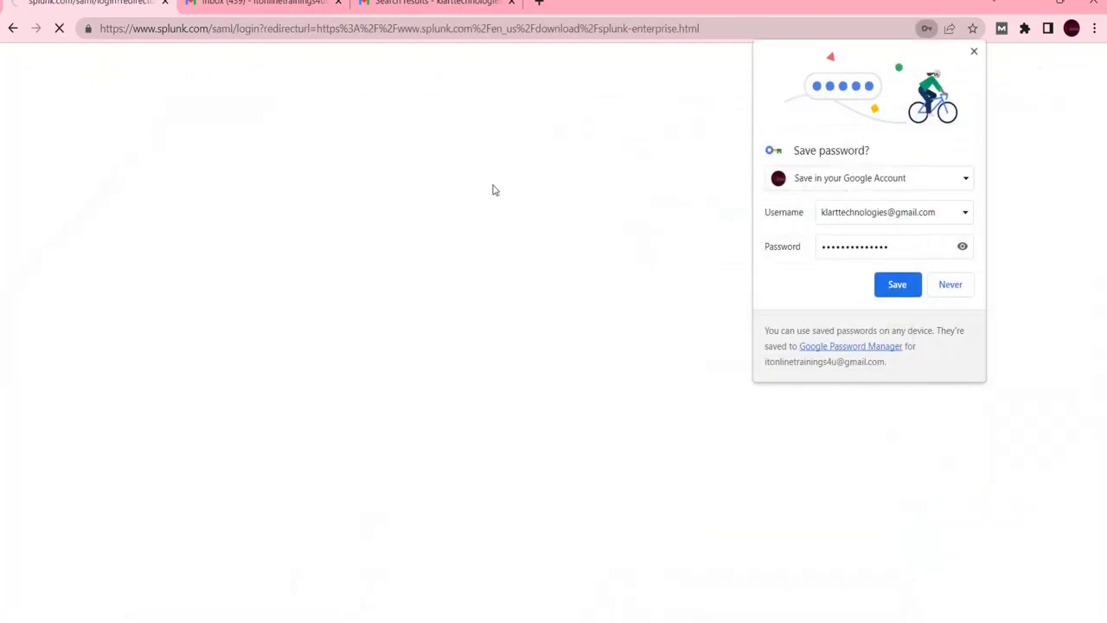
Step: Save the password in Chrome and view the 448.85 MB Windows .msi for Splunk Enterprise 9.1.0.1
{"action": "left_click", "coordinate": [915, 288]}
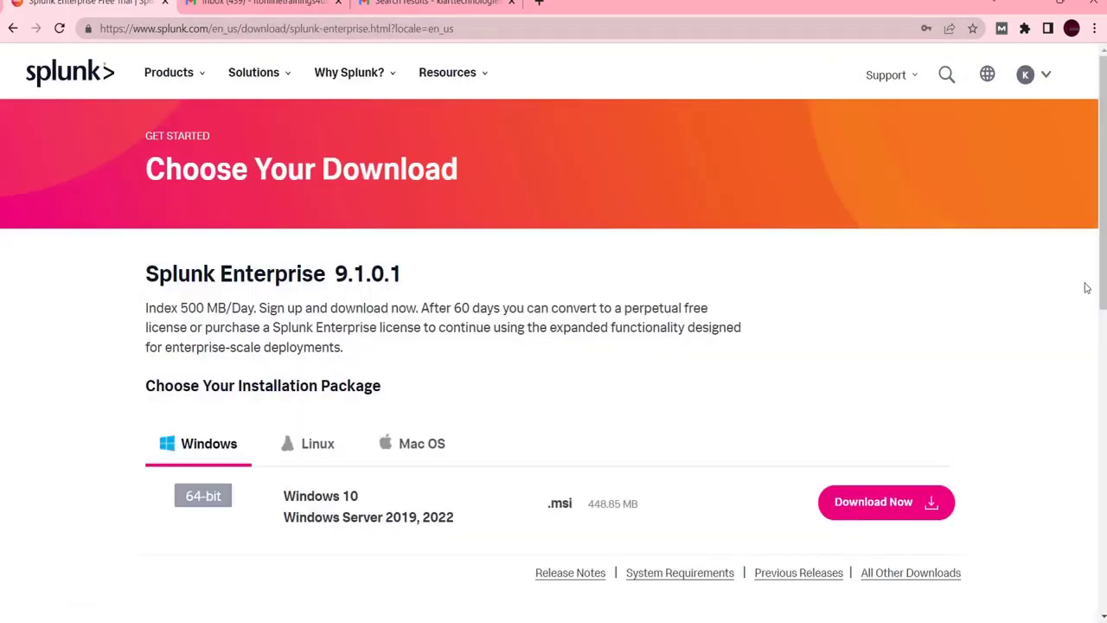
{"action": "scroll", "coordinate": [695, 388], "scroll_direction": "down", "scroll_amount": 2}
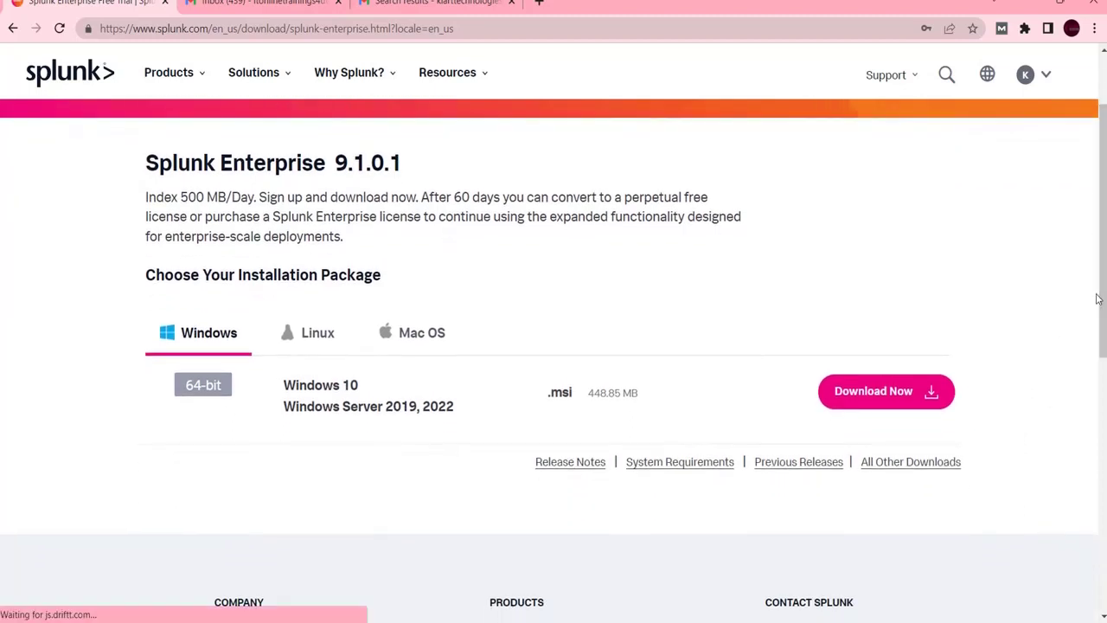
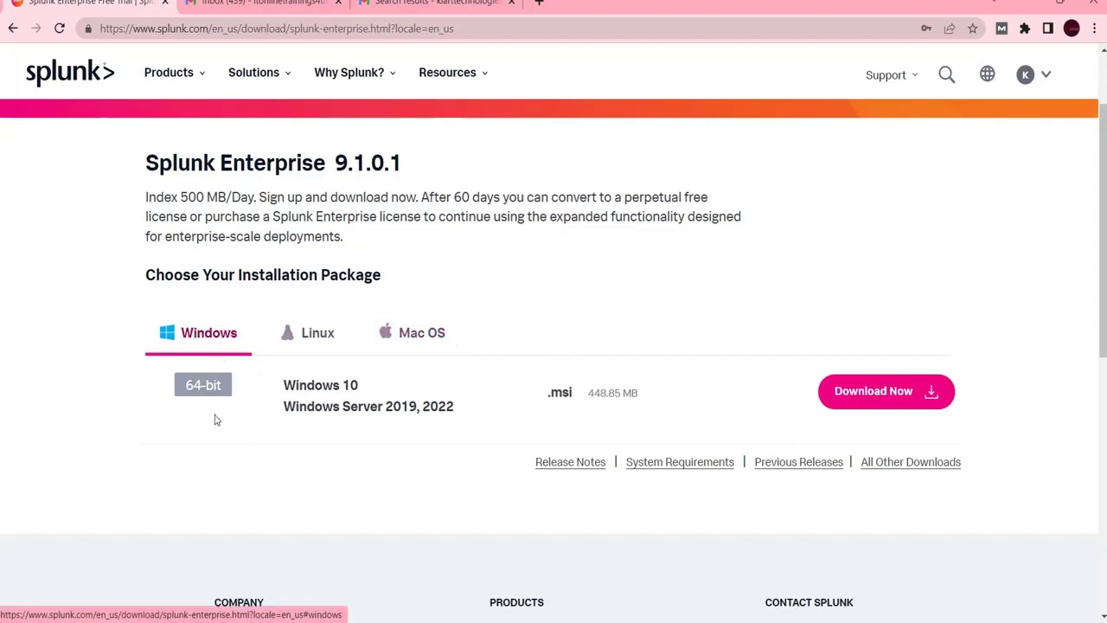
Step: Download the Splunk Enterprise 9.1.0.1 Windows .msi installer, then return to the setup slides
{"action": "left_click", "coordinate": [902, 399]}
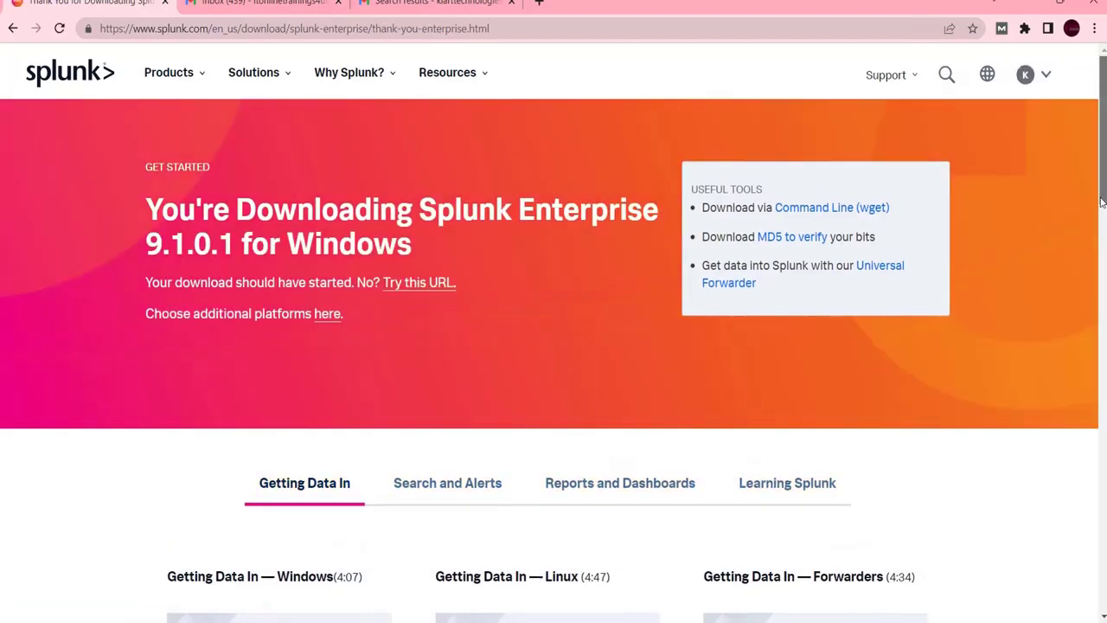
{"action": "left_click_drag", "start_coordinate": [1102, 200], "coordinate": [1102, 255]}
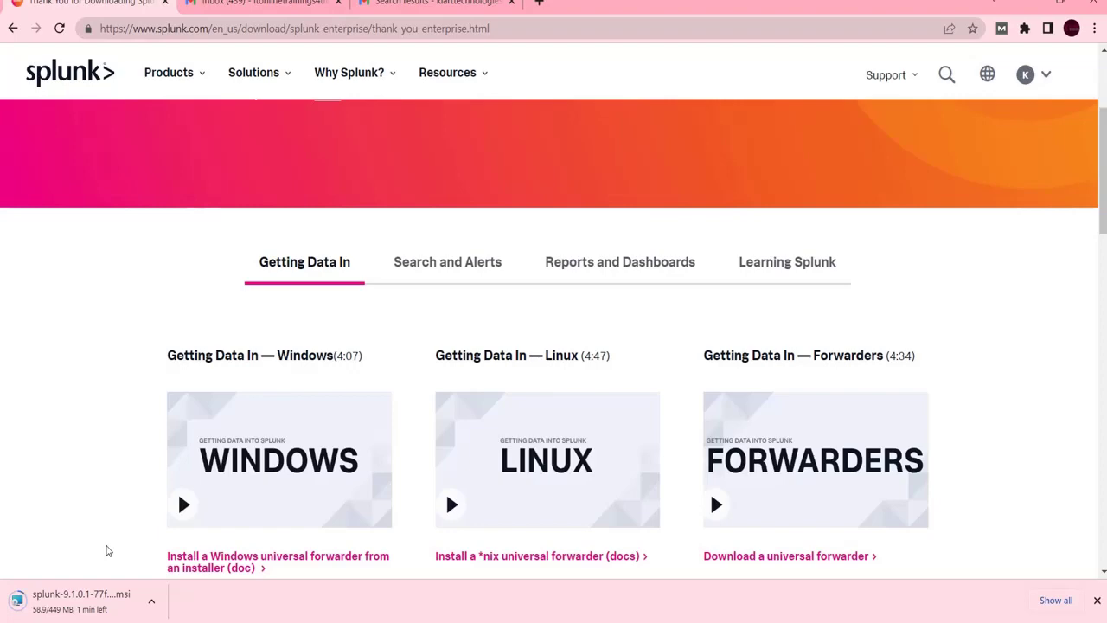
{"action": "key", "text": "alt+Tab"}
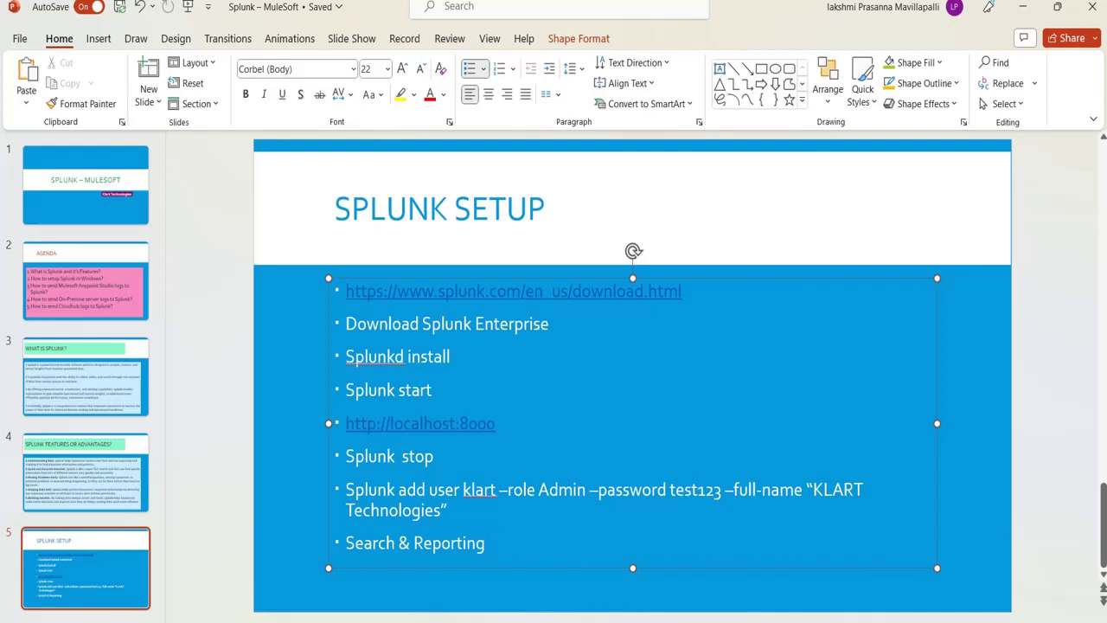
{"action": "mouse_move", "coordinate": [863, 622]}
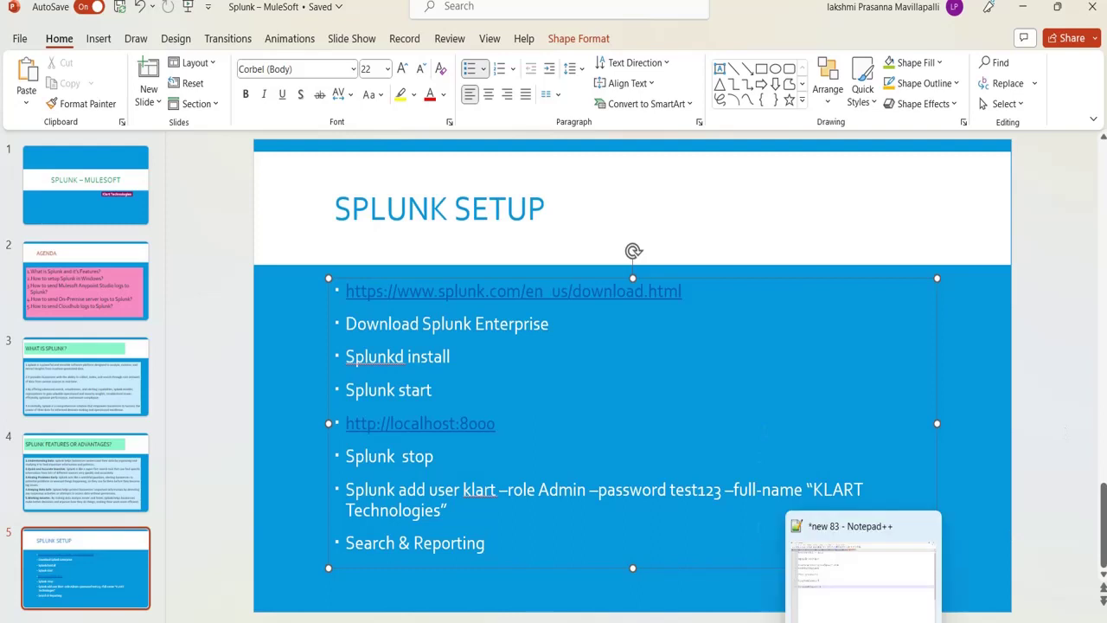
{"action": "mouse_move", "coordinate": [768, 622]}
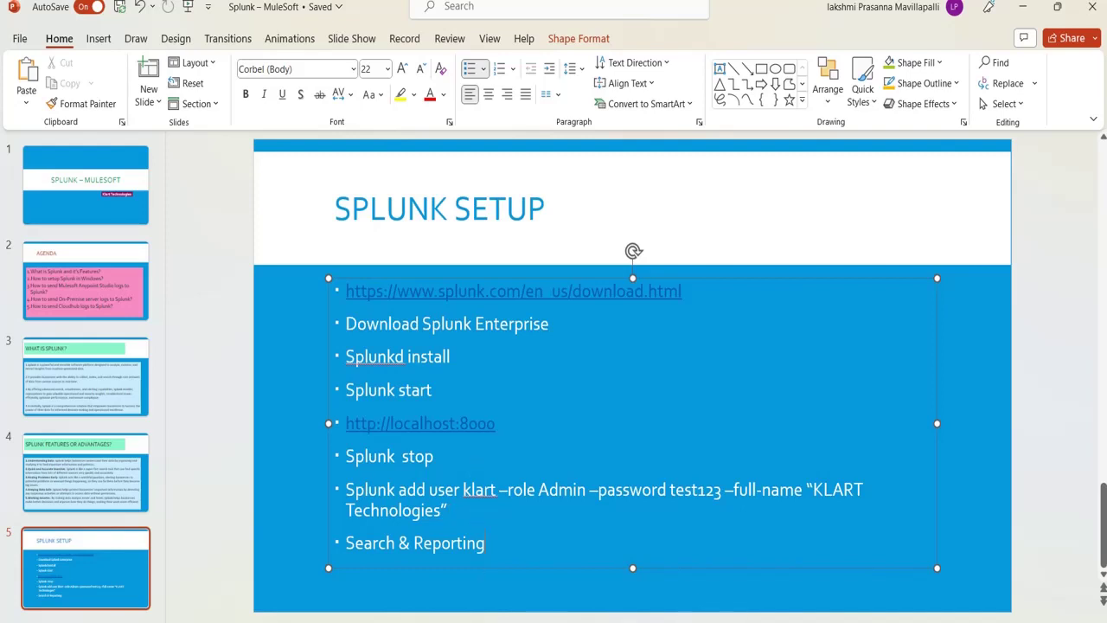
{"action": "key", "text": "alt+Tab"}
Step: Run the downloaded Splunk .msi installer, accept its license agreement and continue
{"action": "left_click", "coordinate": [242, 266]}
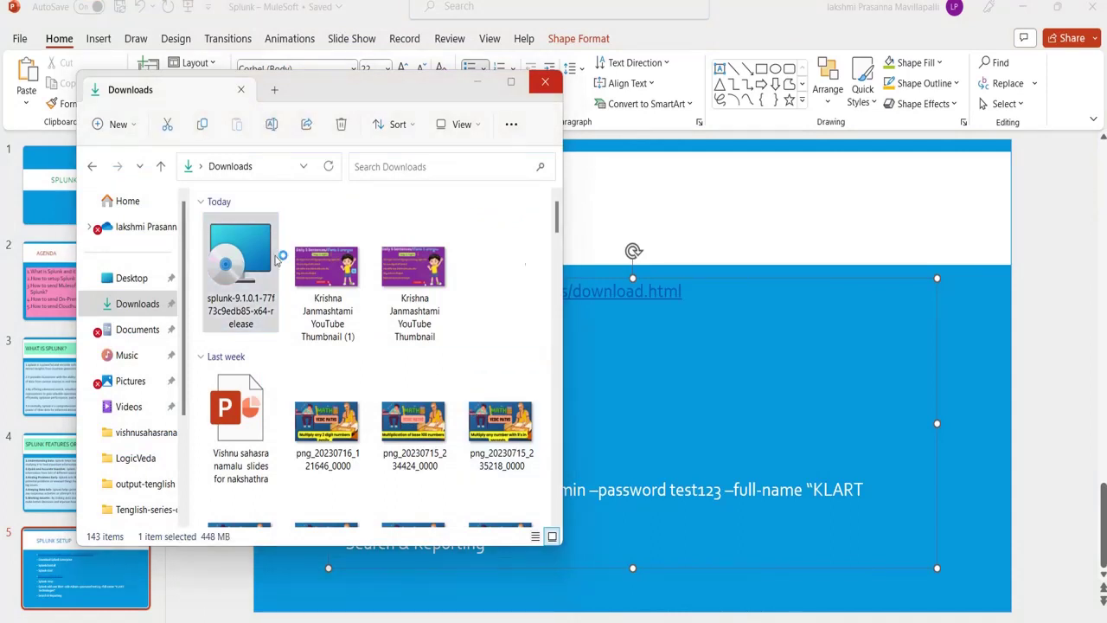
{"action": "left_click", "coordinate": [663, 262]}
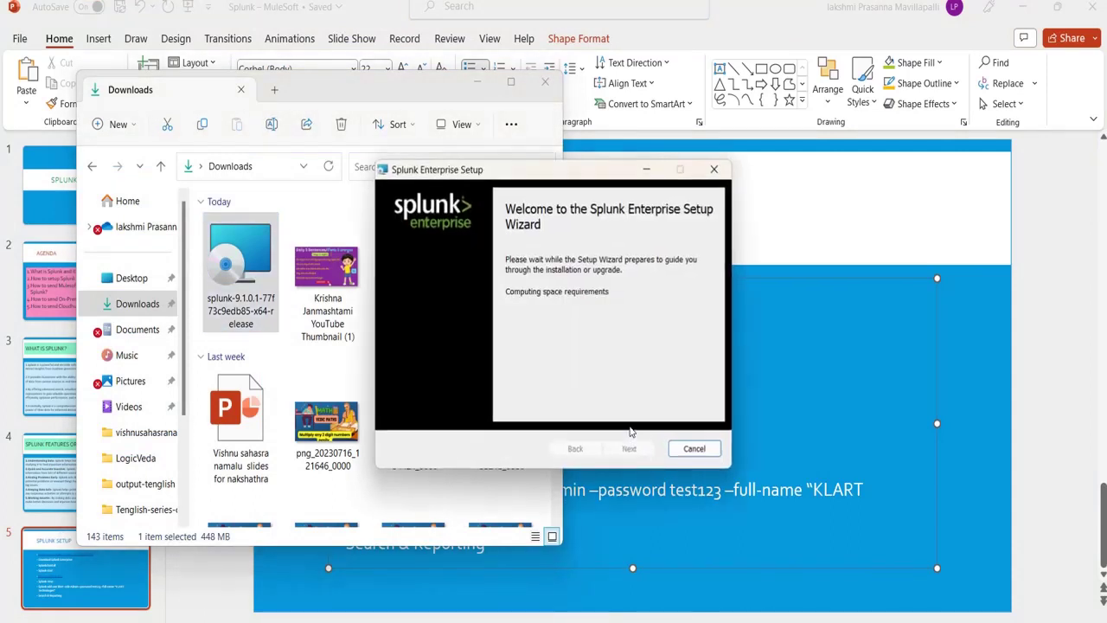
{"action": "left_click", "coordinate": [487, 87]}
{"action": "left_click", "coordinate": [491, 131]}
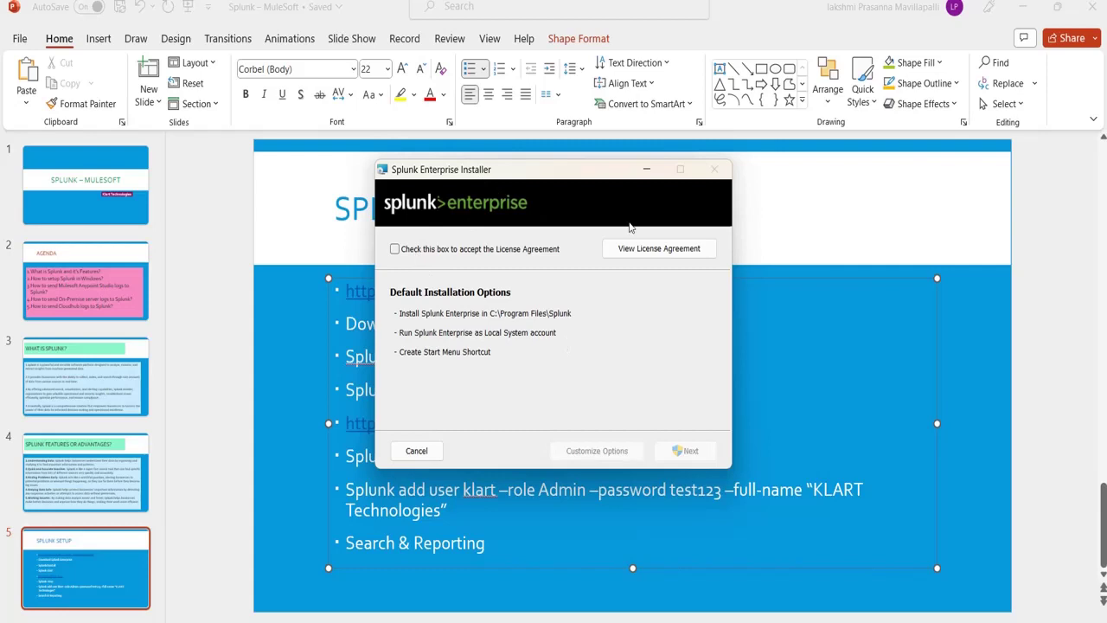
{"action": "left_click", "coordinate": [395, 249]}
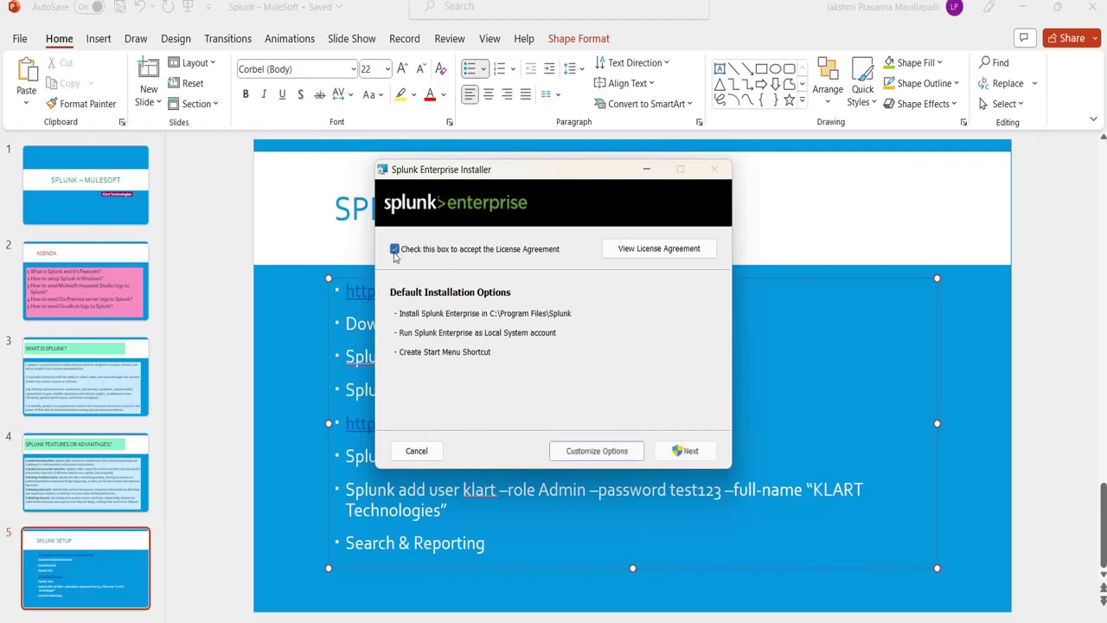
{"action": "left_click", "coordinate": [677, 451]}
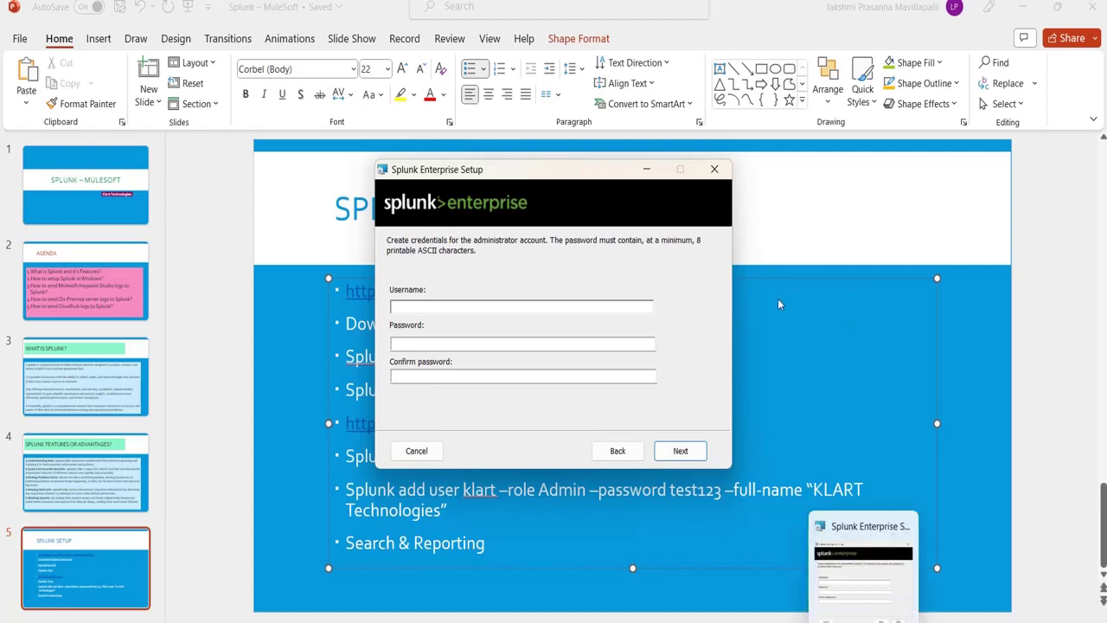
Step: Enter the admin username, a password and the matching confirmation password in the installer
{"action": "left_click", "coordinate": [640, 312]}
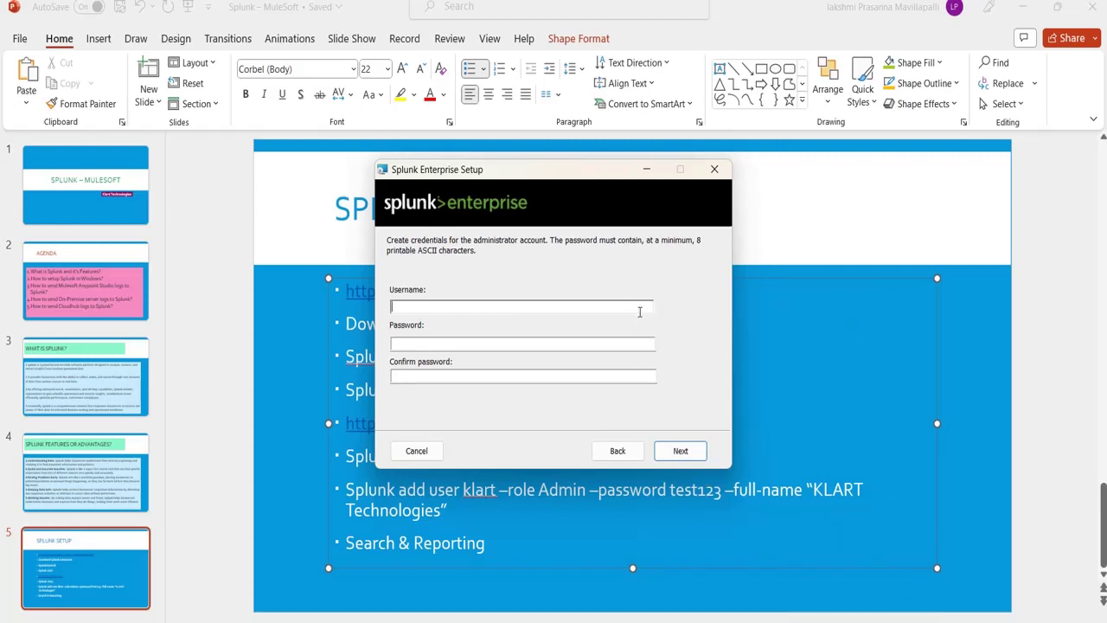
{"action": "type", "text": "Klart"}
{"action": "type", "text": "Splunk"}
{"action": "left_click", "coordinate": [602, 344]}
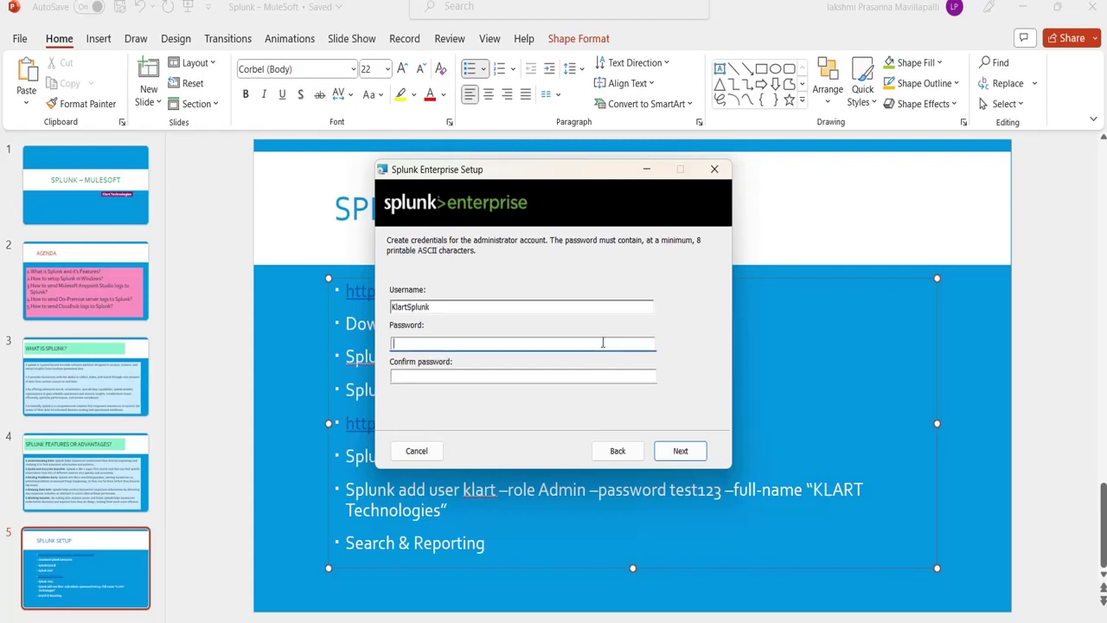
{"action": "type", "text": "•••••••••••••••"}
{"action": "left_click", "coordinate": [578, 375]}
{"action": "type", "text": "•••••••••"}
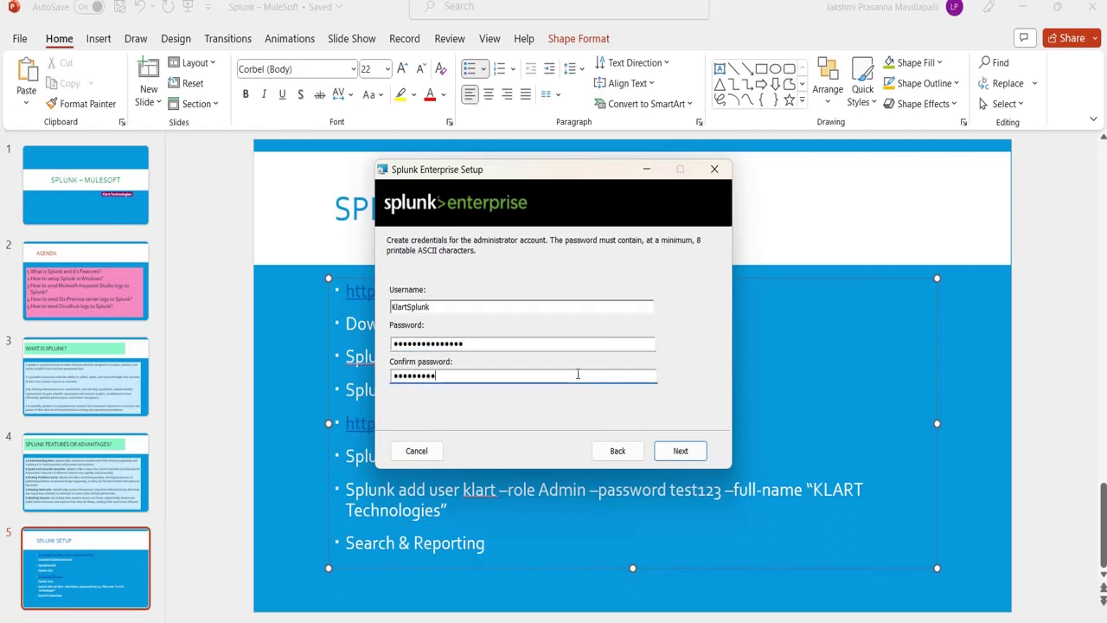
{"action": "type", "text": "••"}
Step: Overwrite lines 10 and 12 of the Notepad++ notes with the new admin username and password
{"action": "mouse_move", "coordinate": [831, 622]}
{"action": "left_click", "coordinate": [831, 571]}
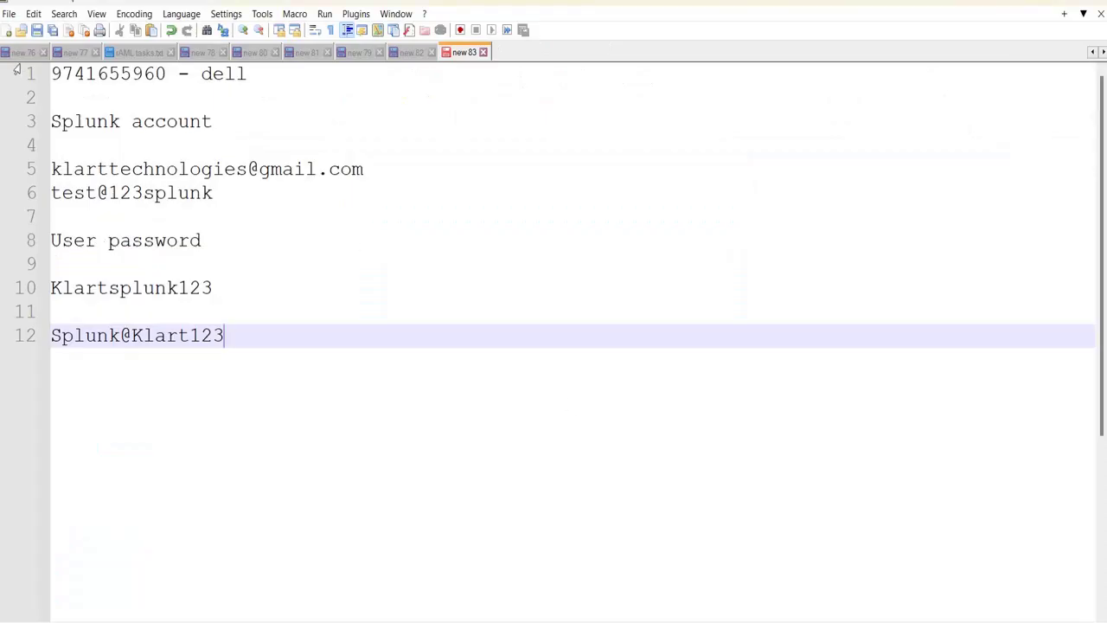
{"action": "left_click_drag", "start_coordinate": [219, 288], "coordinate": [109, 292]}
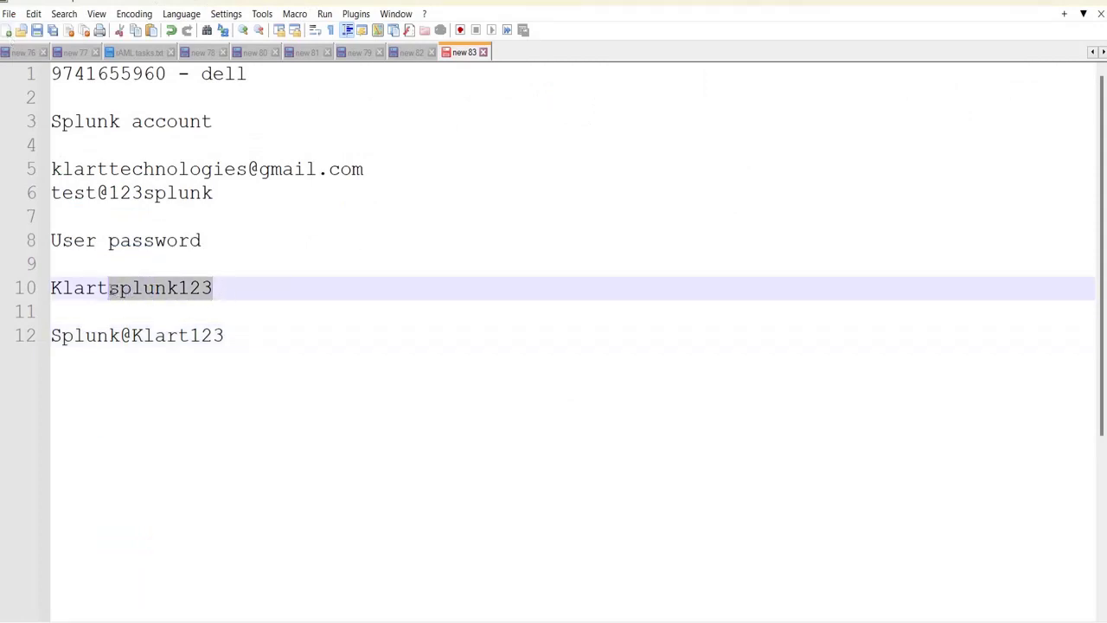
{"action": "type", "text": "Sp"}
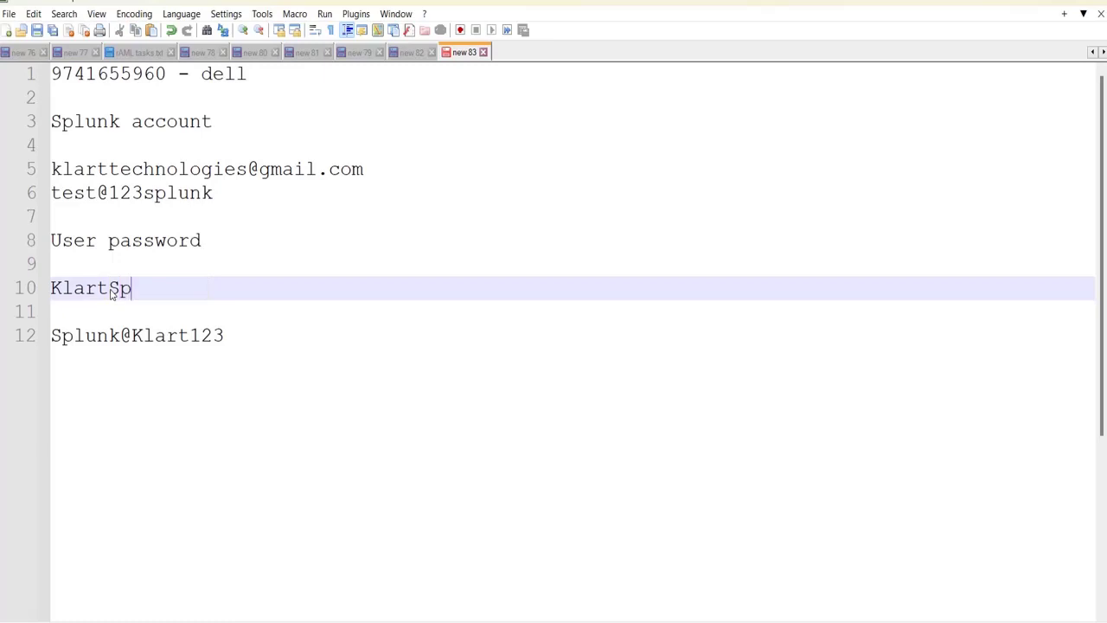
{"action": "type", "text": "lunk"}
{"action": "left_click_drag", "start_coordinate": [227, 336], "coordinate": [52, 336]}
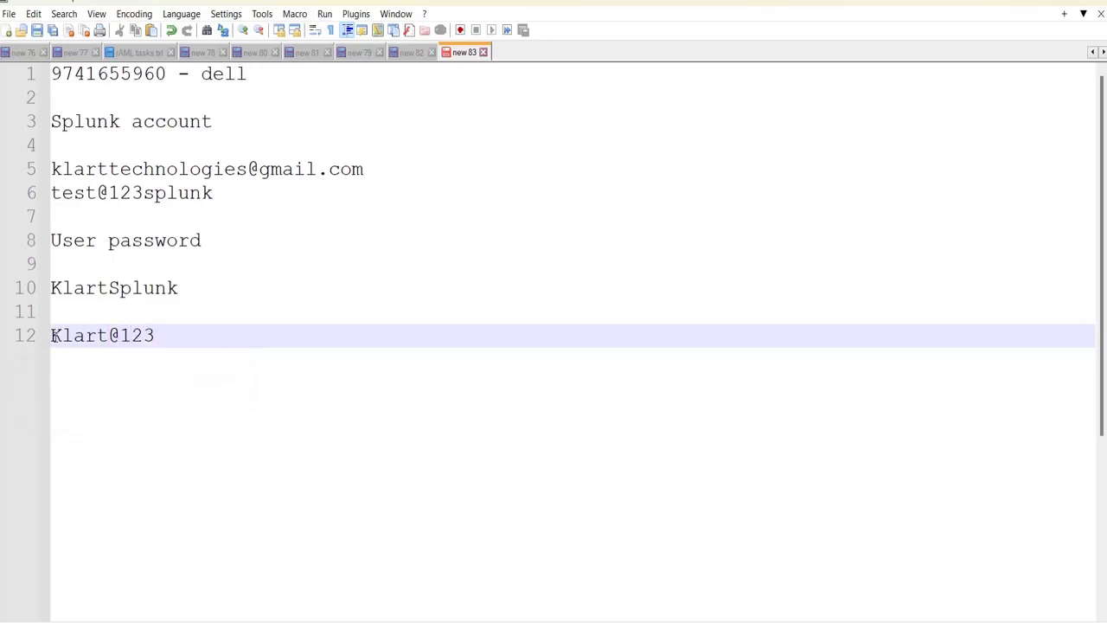
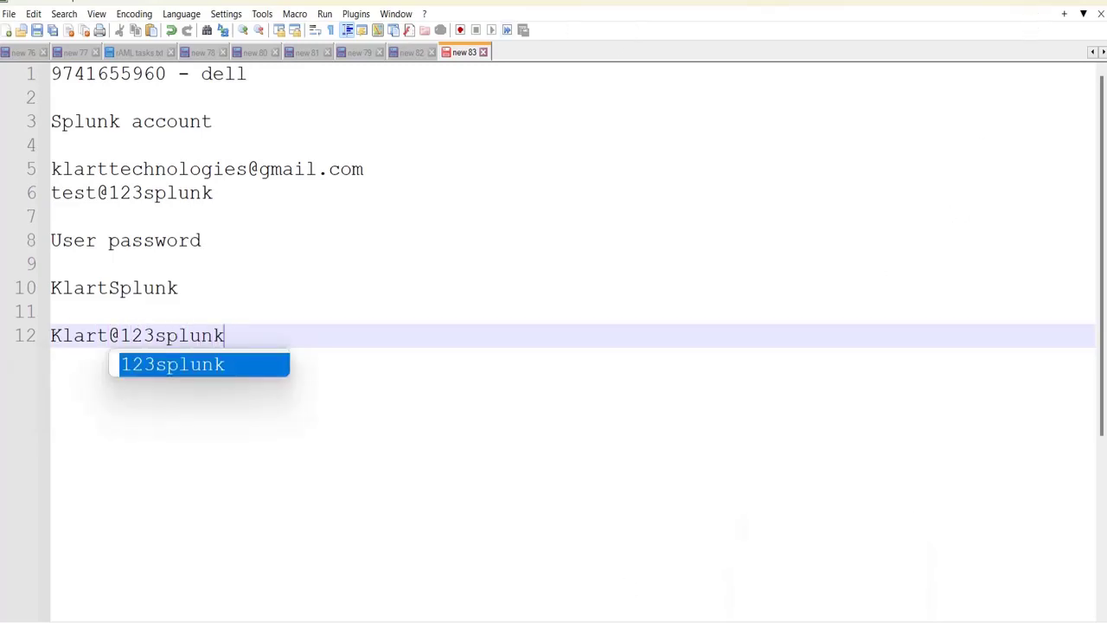
{"action": "left_click", "coordinate": [830, 567]}
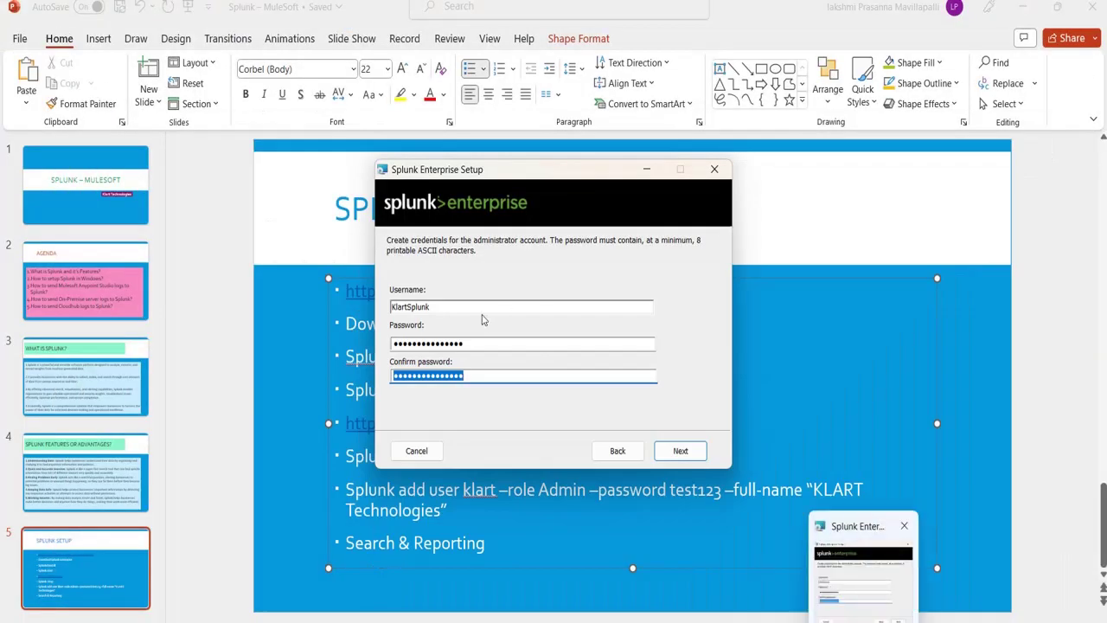
Step: Proceed past the credentials page and start the Splunk Enterprise installation
{"action": "left_click", "coordinate": [674, 451]}
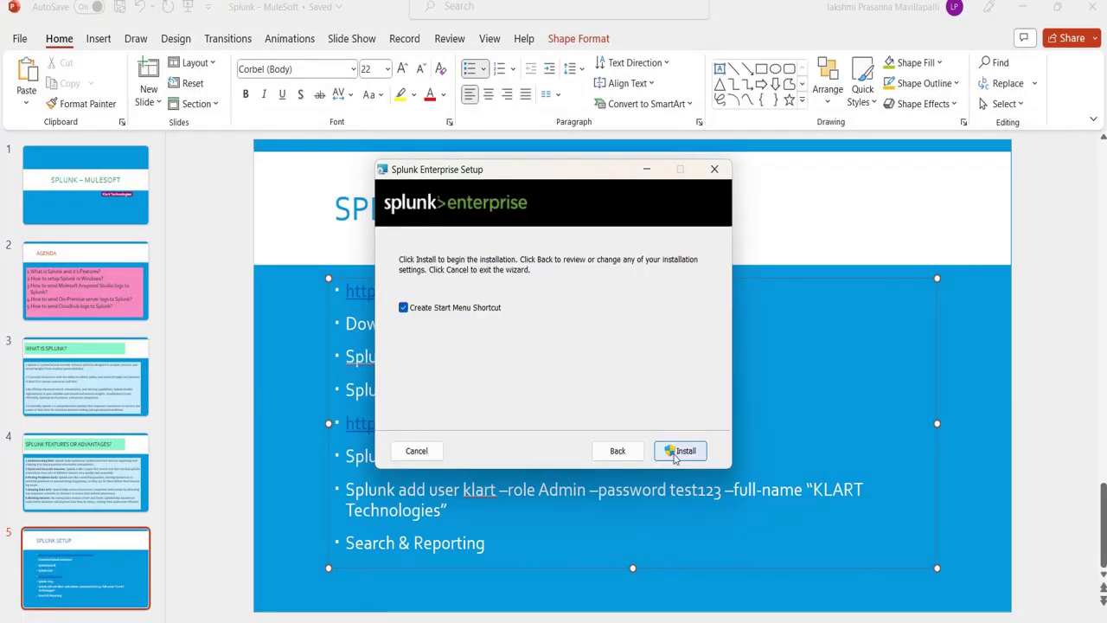
{"action": "left_click", "coordinate": [688, 452]}
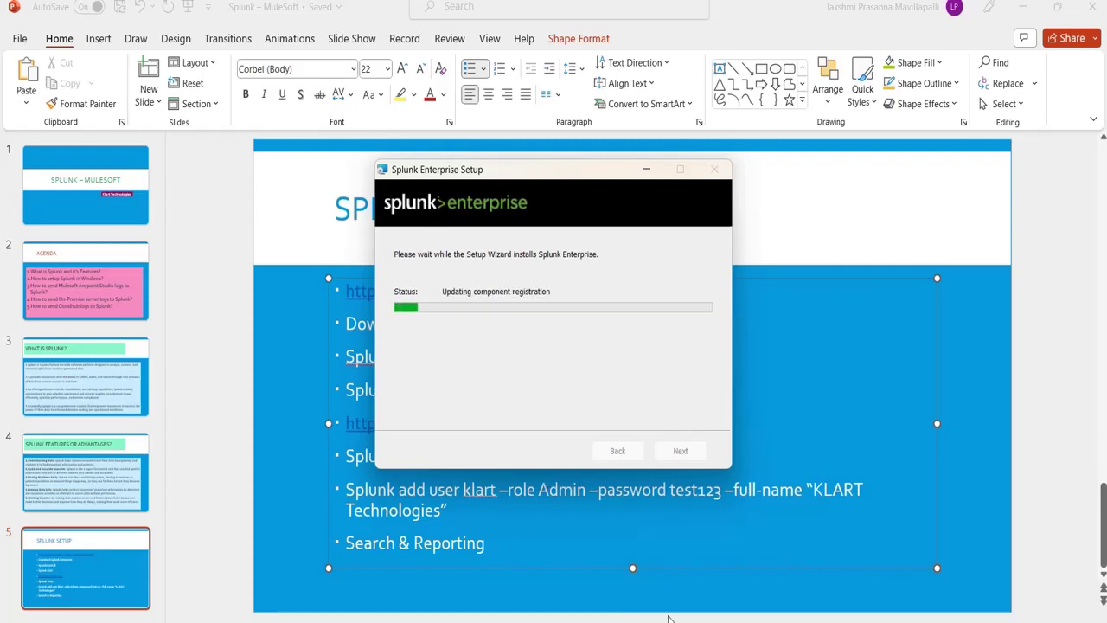
Step: Wait for installation to finish, highlighting the Splunk add user and Search & Reporting slide bullets meanwhile
{"action": "mouse_move", "coordinate": [640, 621]}
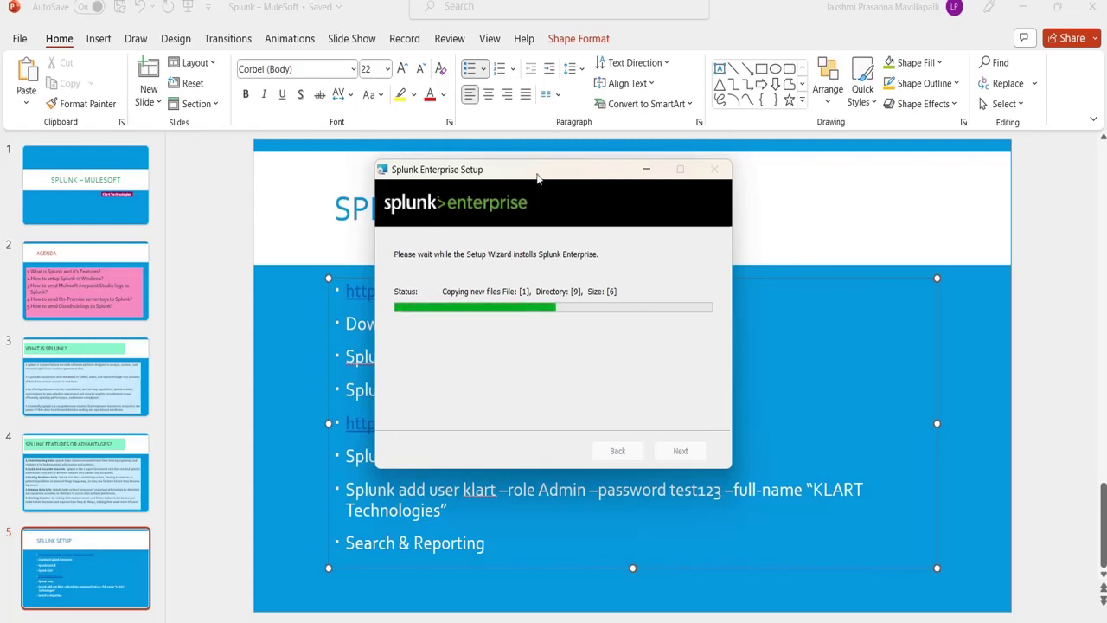
{"action": "left_click_drag", "start_coordinate": [536, 177], "coordinate": [478, 182]}
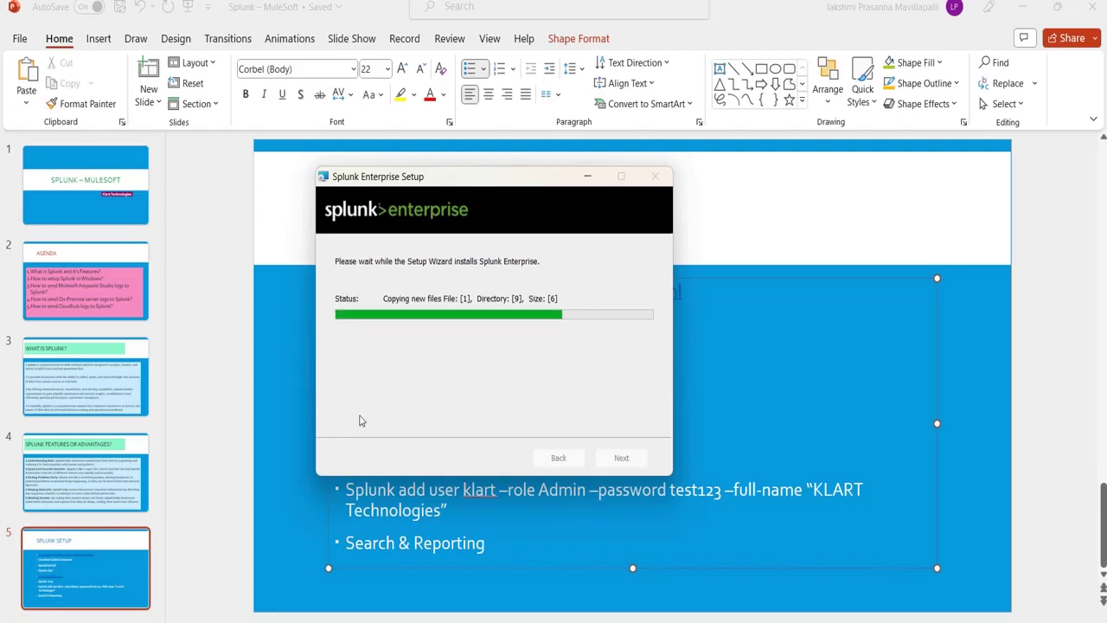
{"action": "left_click_drag", "start_coordinate": [481, 186], "coordinate": [217, 8]}
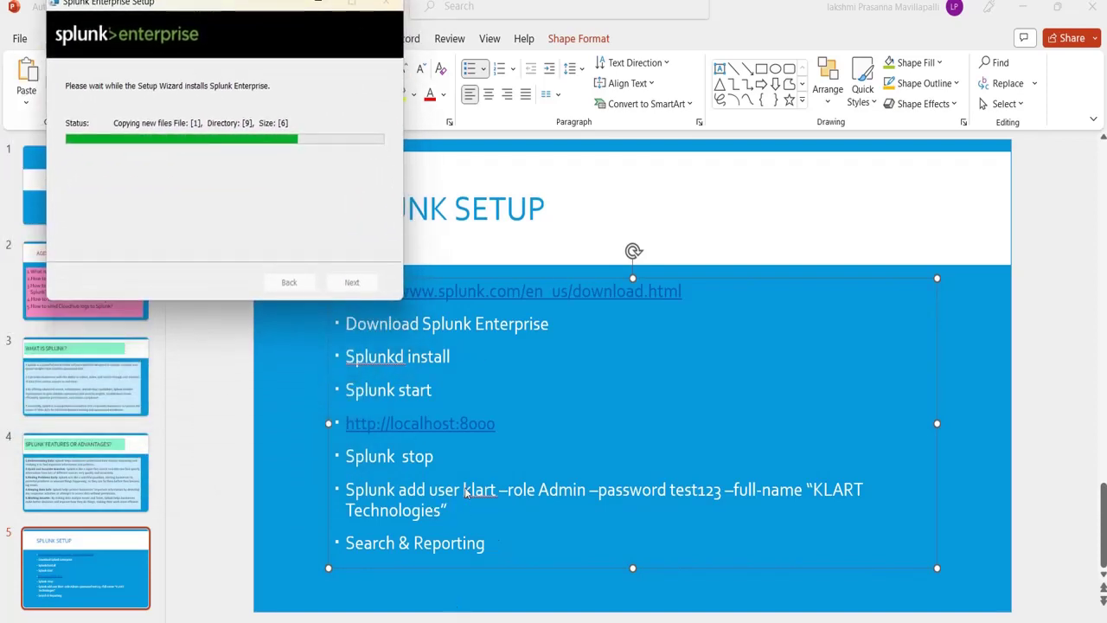
{"action": "left_click", "coordinate": [449, 517]}
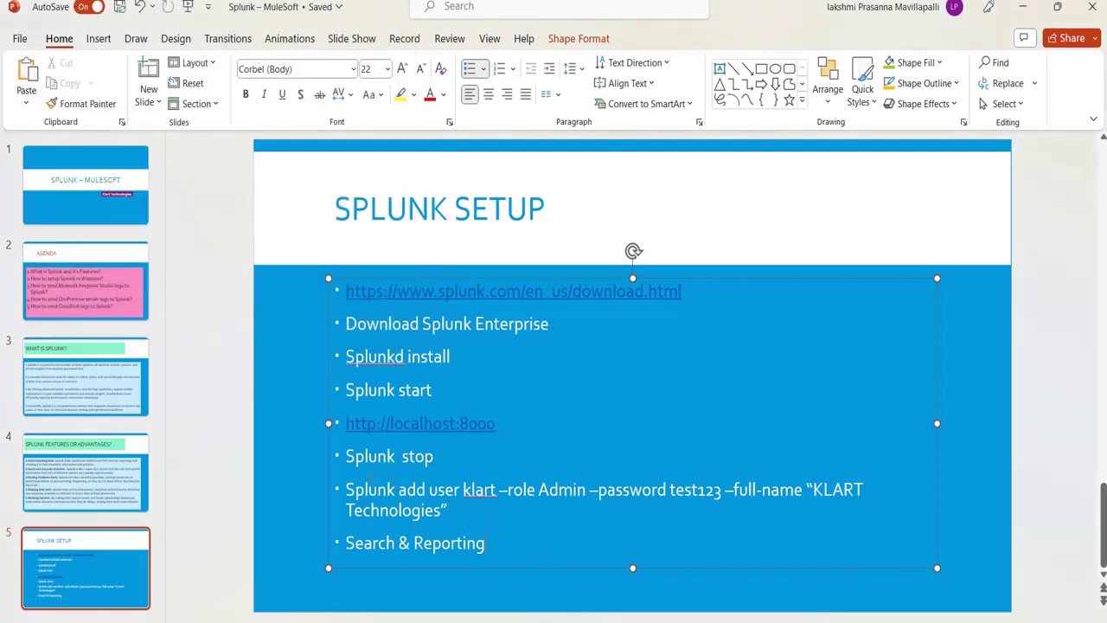
{"action": "left_click_drag", "start_coordinate": [346, 489], "coordinate": [450, 512]}
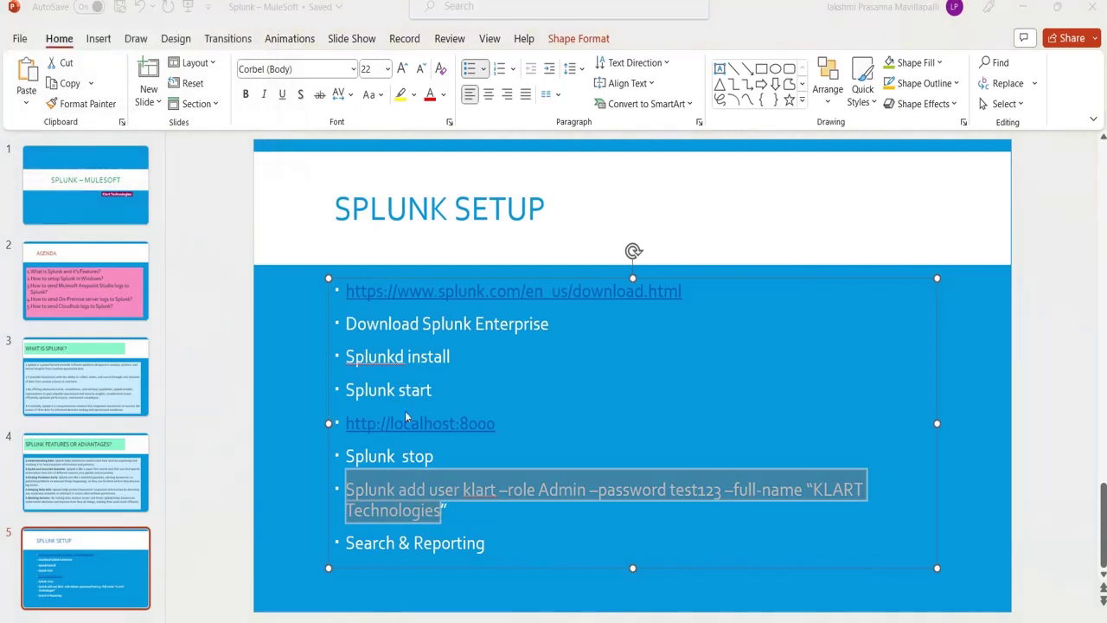
{"action": "left_click_drag", "start_coordinate": [531, 517], "coordinate": [486, 545]}
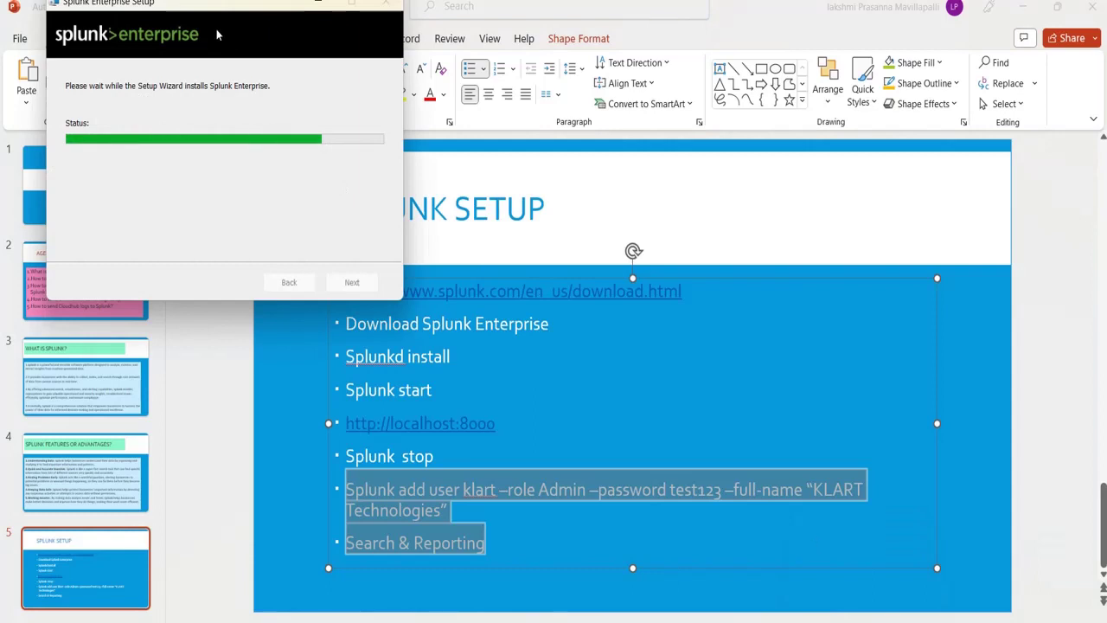
{"action": "left_click_drag", "start_coordinate": [260, 8], "coordinate": [550, 129]}
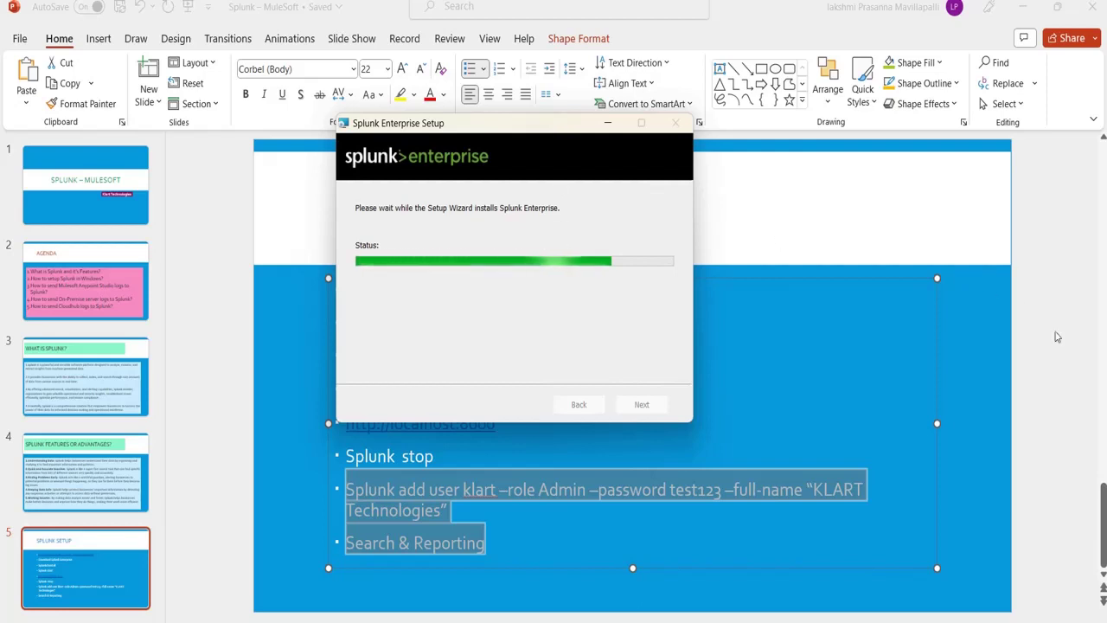
{"action": "left_click", "coordinate": [1091, 415]}
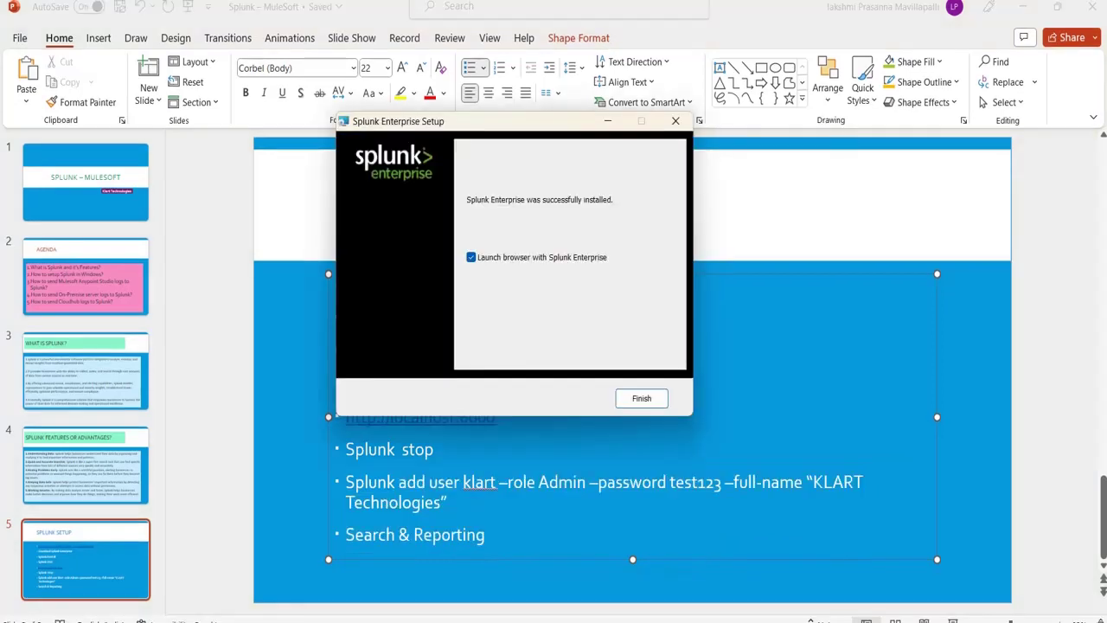
Step: Finish the completed installer with 'Launch browser with Splunk Enterprise' left checked
{"action": "left_click_drag", "start_coordinate": [531, 127], "coordinate": [550, 247]}
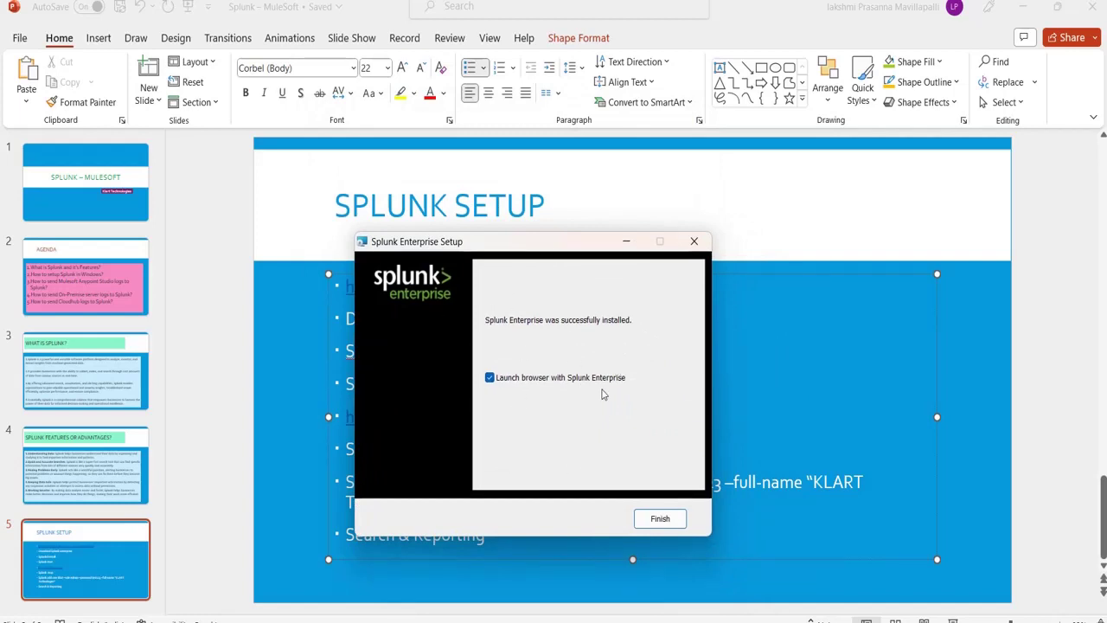
{"action": "left_click", "coordinate": [676, 520]}
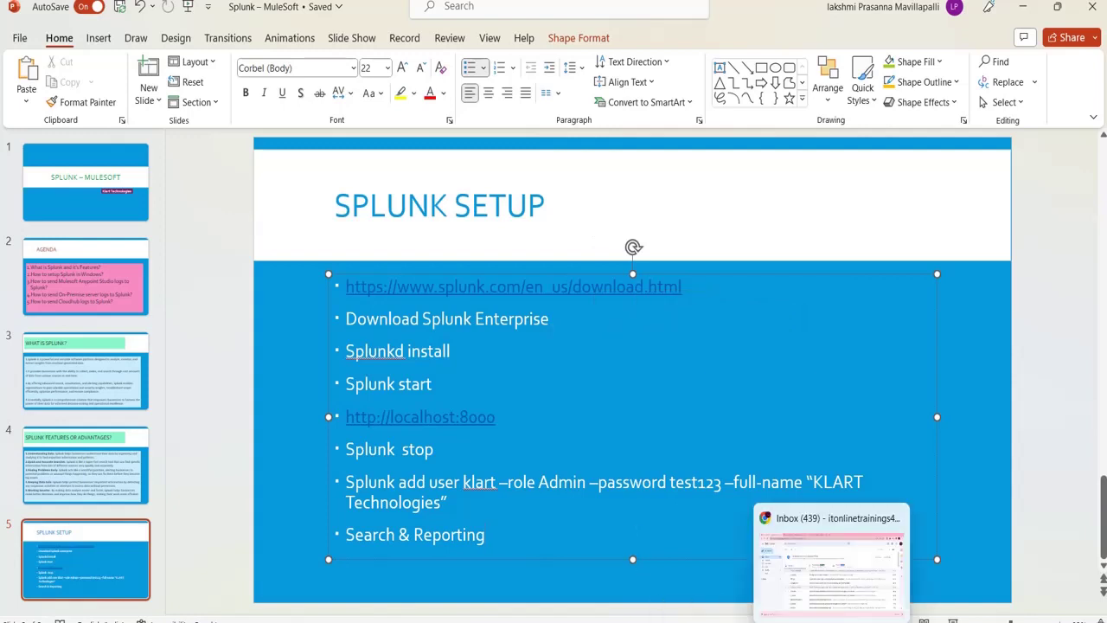
Step: Show the Splunk login page at 127.0.0.1:8000 in a maximized Edge window, popups dismissed
{"action": "left_click", "coordinate": [454, 595]}
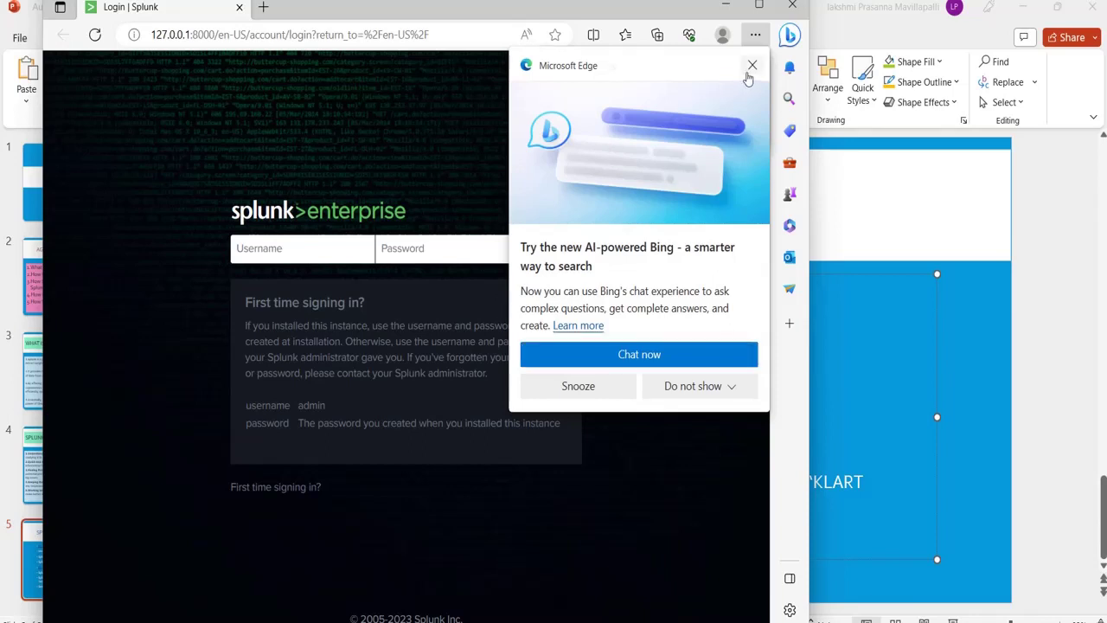
{"action": "left_click", "coordinate": [753, 65]}
{"action": "left_click", "coordinate": [758, 58]}
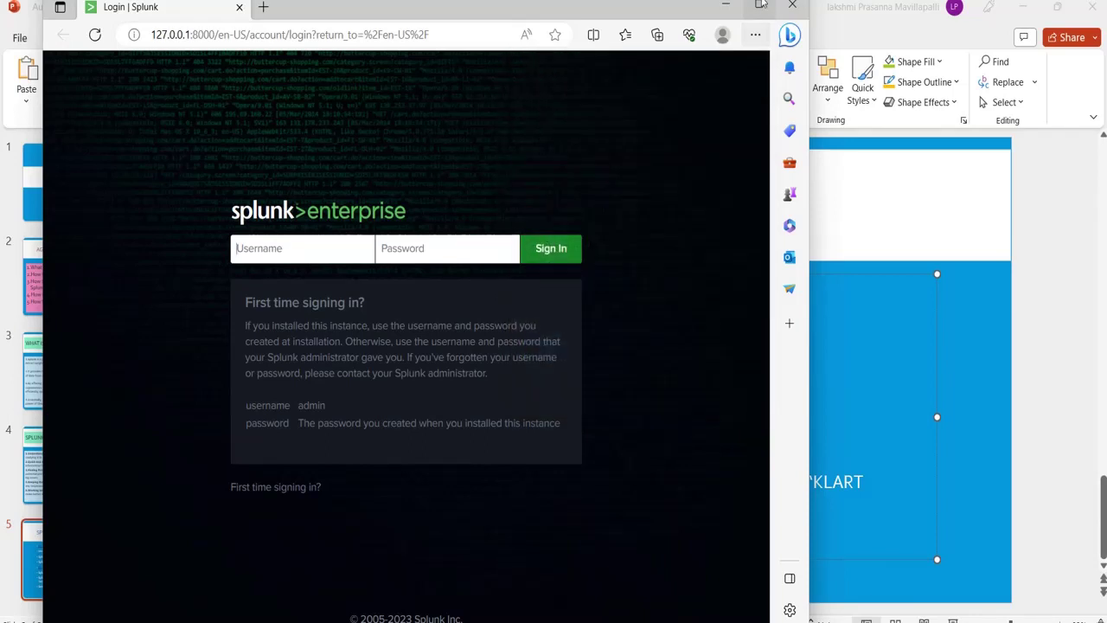
{"action": "left_click", "coordinate": [760, 7]}
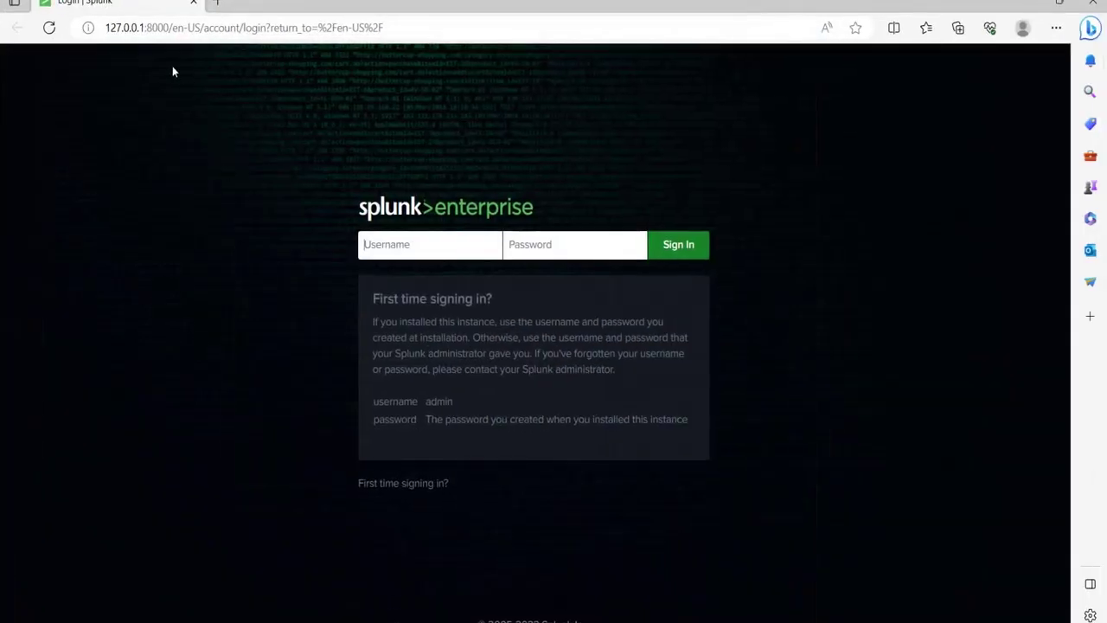
{"action": "left_click_drag", "start_coordinate": [170, 28], "coordinate": [145, 29]}
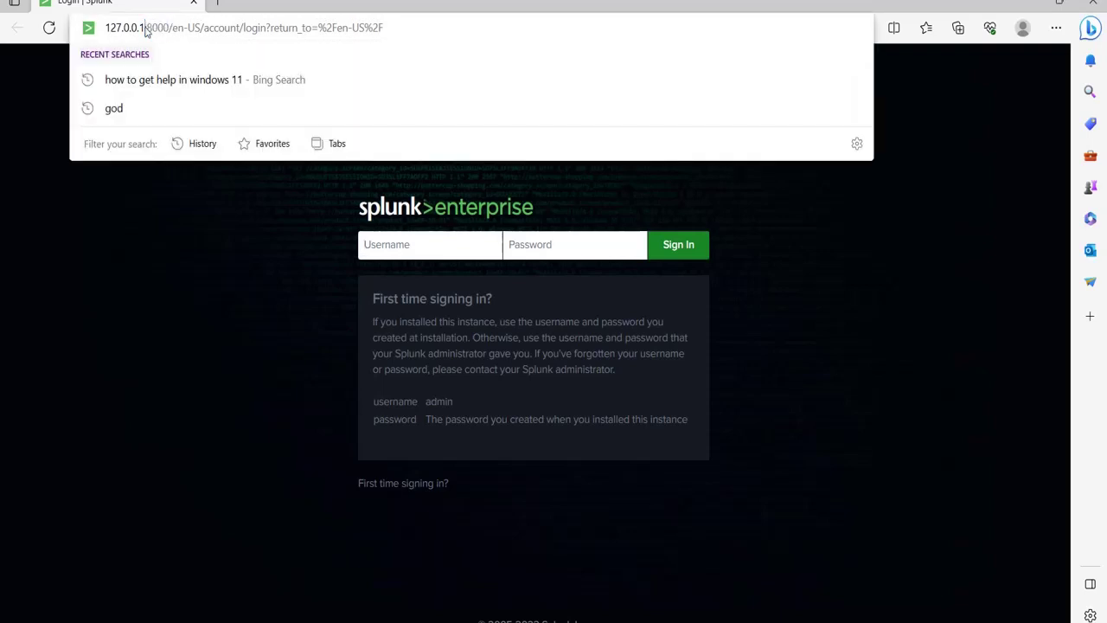
{"action": "left_click", "coordinate": [174, 199]}
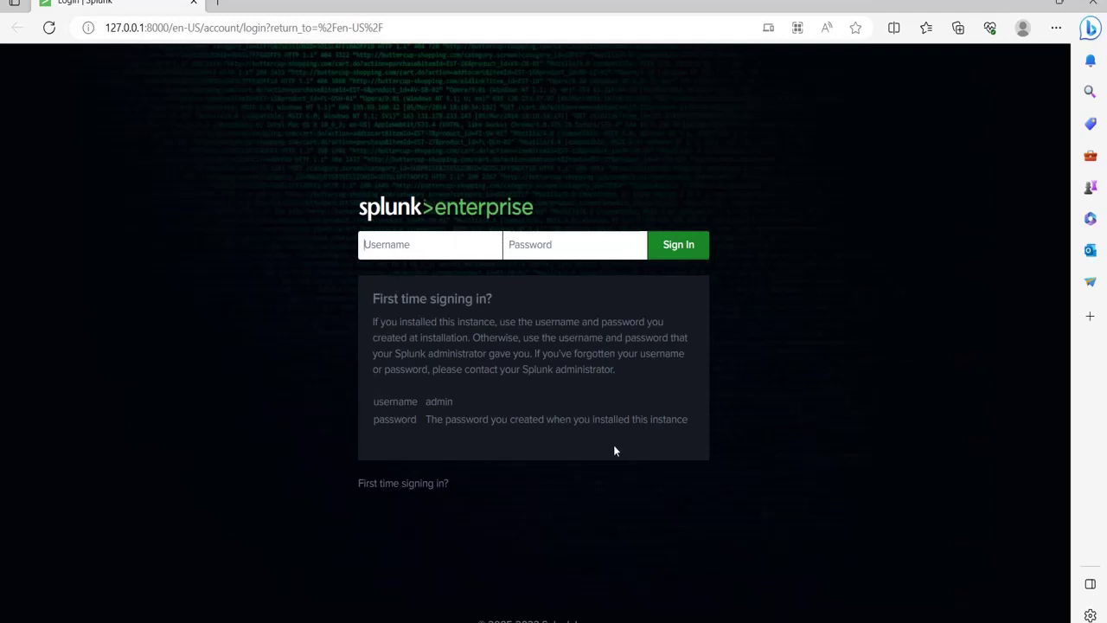
Step: Copy the saved username and password from the notes into the Splunk login form and submit
{"action": "key", "text": "alt+Tab"}
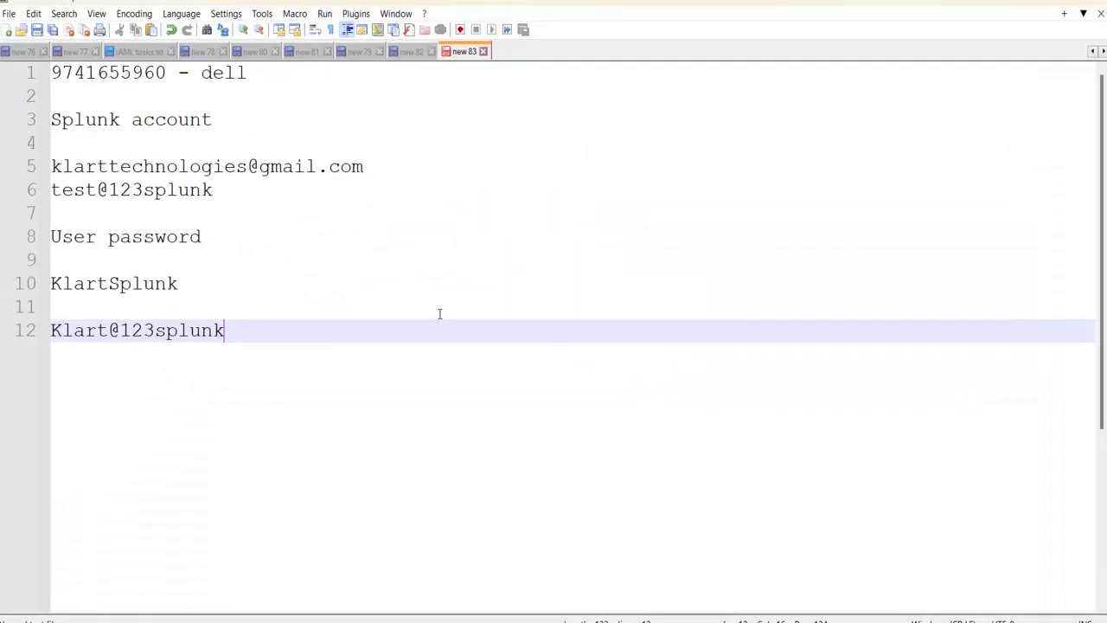
{"action": "left_click_drag", "start_coordinate": [198, 283], "coordinate": [33, 282]}
{"action": "key", "text": "ctrl+c"}
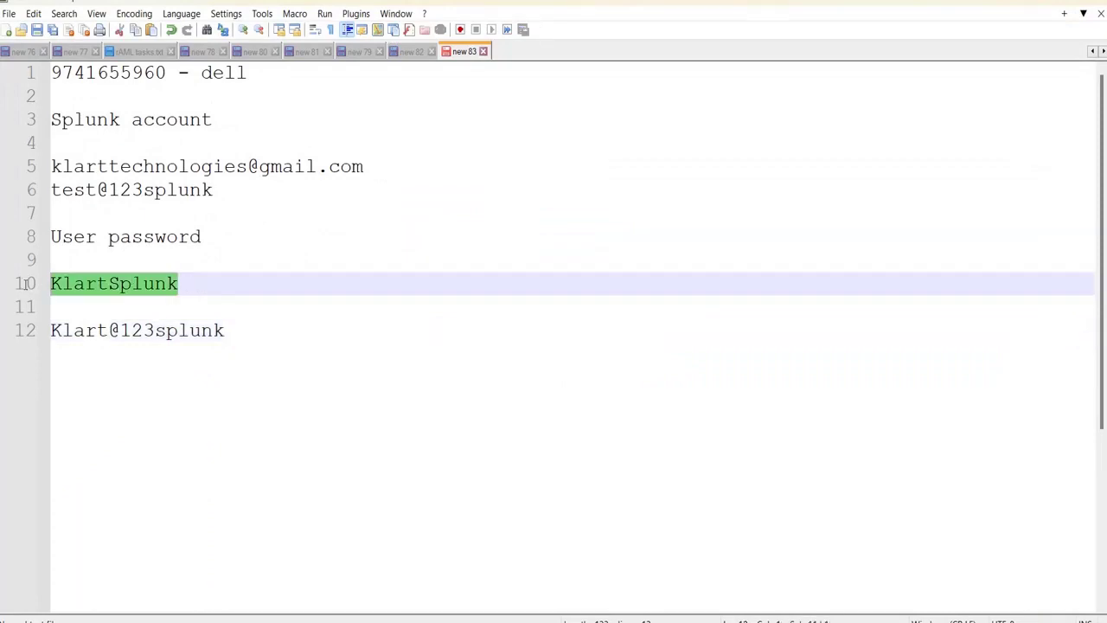
{"action": "key", "text": "alt+Tab"}
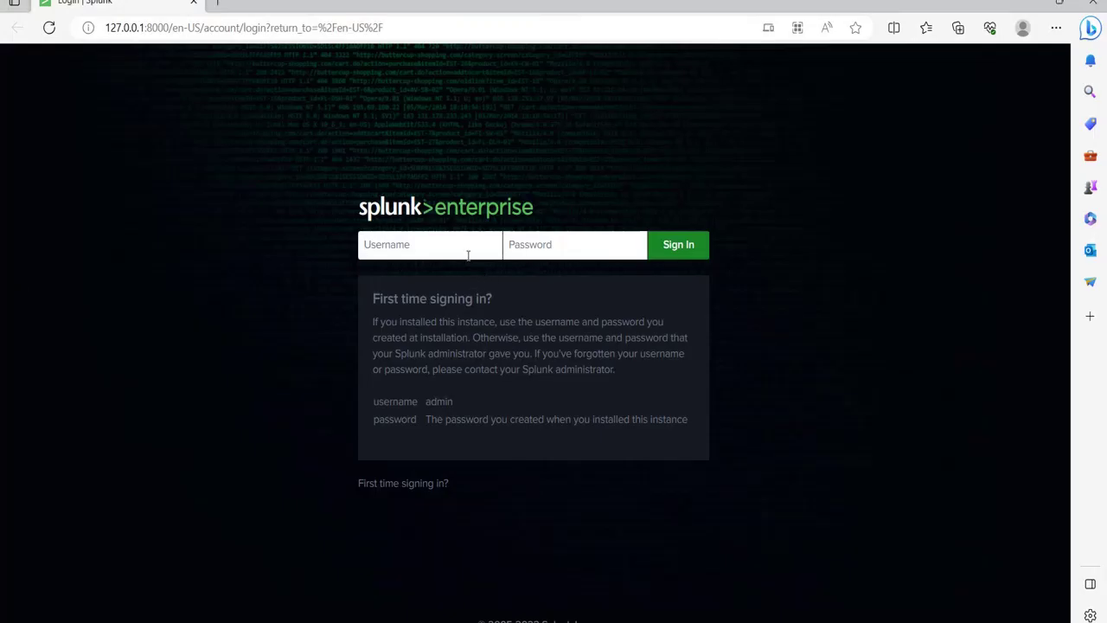
{"action": "key", "text": "ctrl+v"}
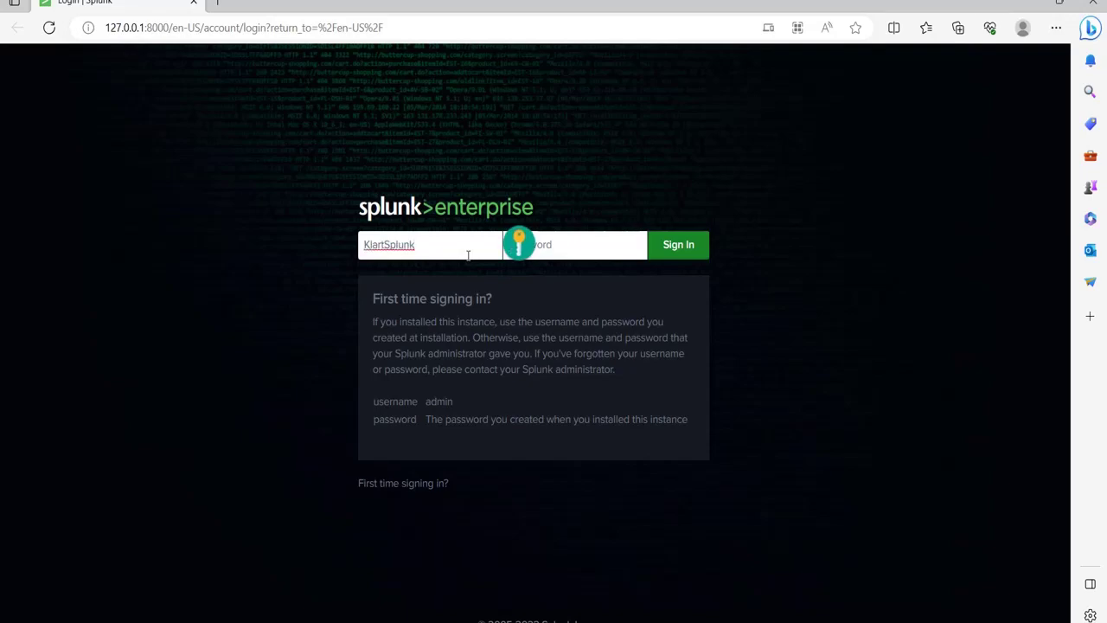
{"action": "key", "text": "alt+Tab"}
{"action": "key", "text": "alt+Tab"}
{"action": "left_click", "coordinate": [560, 249]}
{"action": "key", "text": "ctrl+v"}
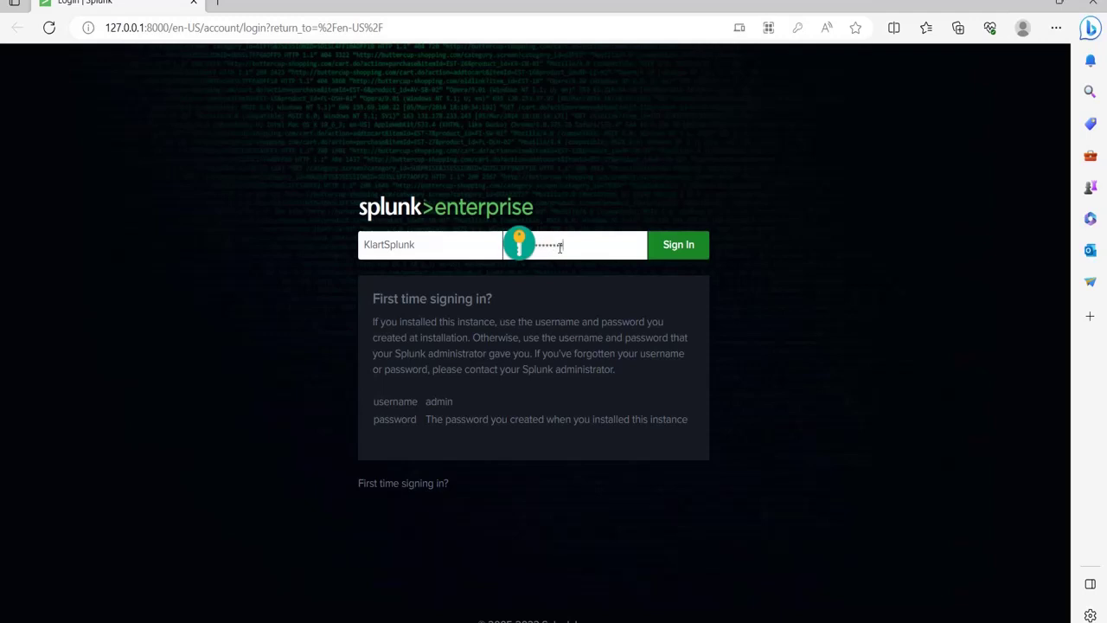
{"action": "left_click", "coordinate": [682, 251]}
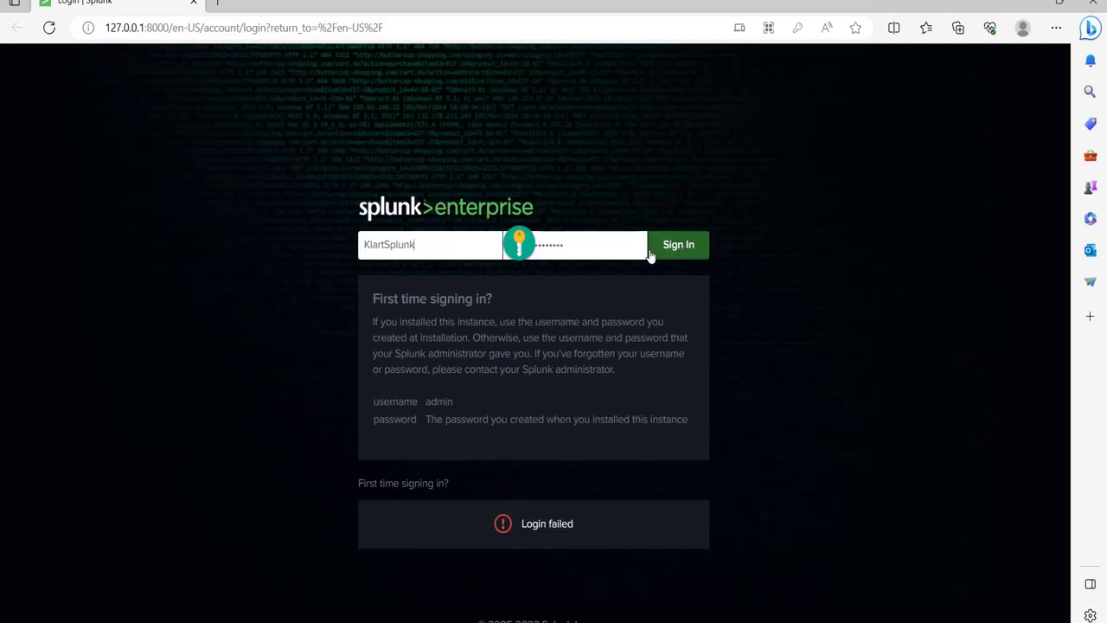
Step: Retype the rejected password, sign in again and dismiss the save-password prompt
{"action": "key", "text": "BackSpace"}
{"action": "type", "text": "*******"}
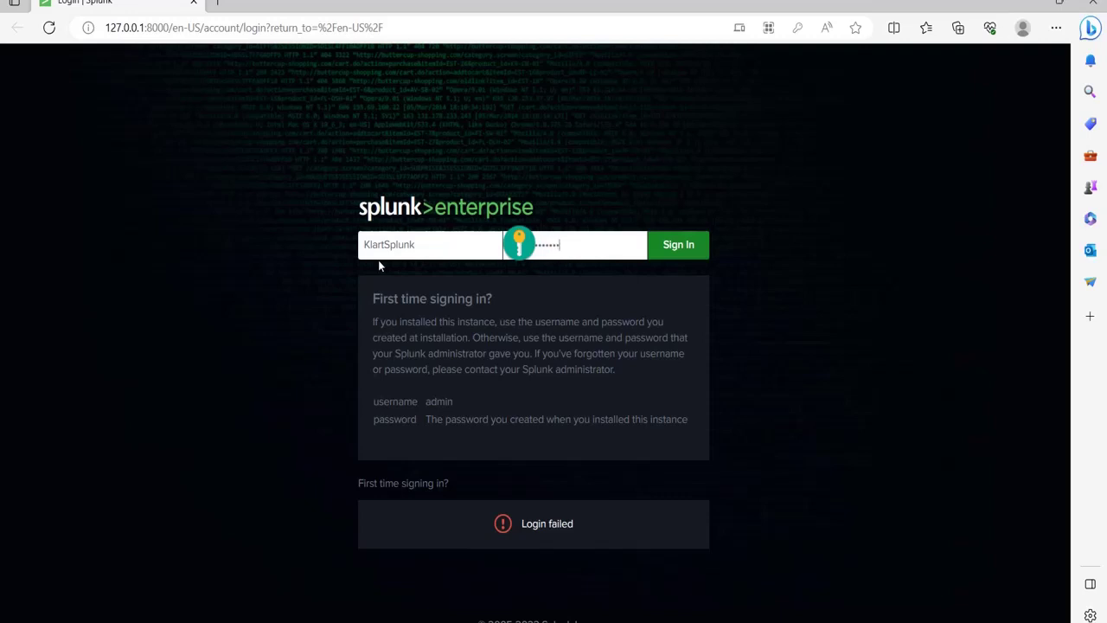
{"action": "left_click", "coordinate": [665, 247]}
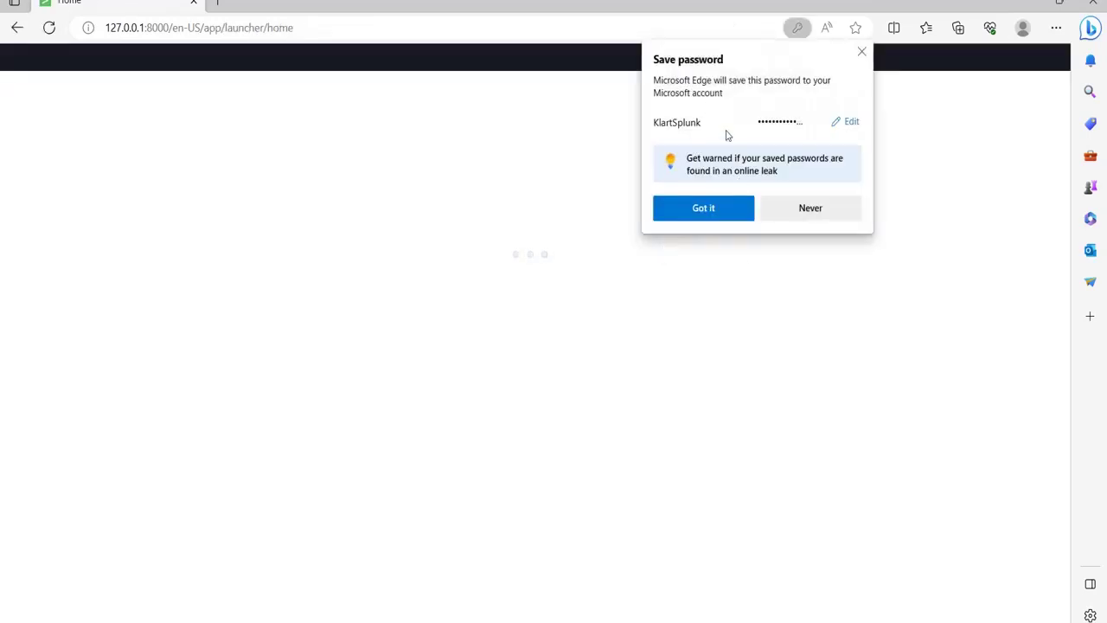
{"action": "left_click", "coordinate": [703, 208]}
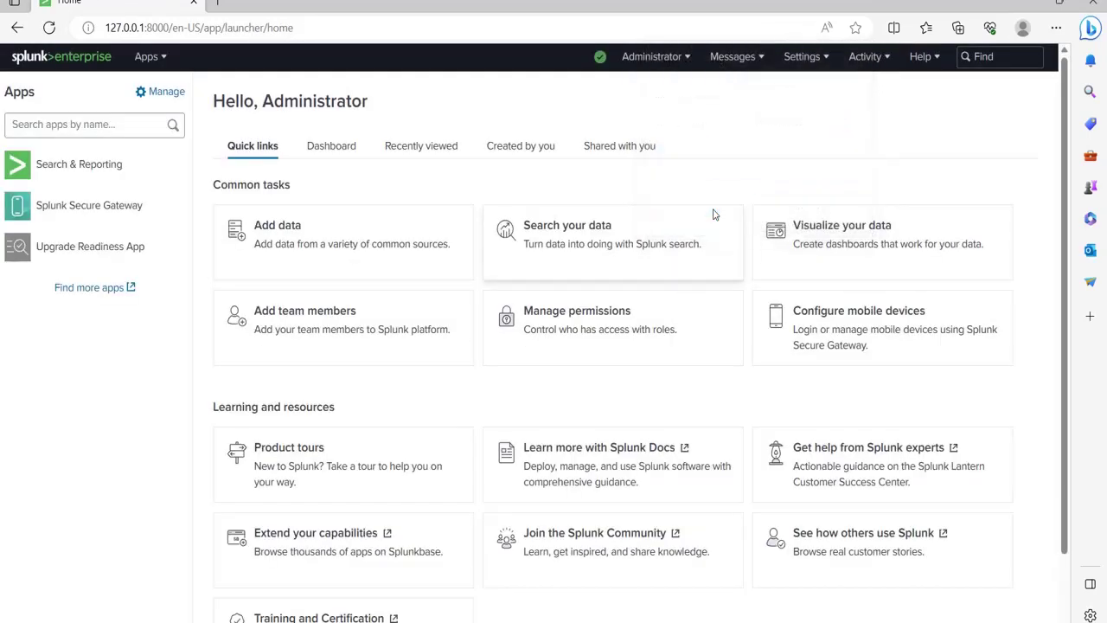
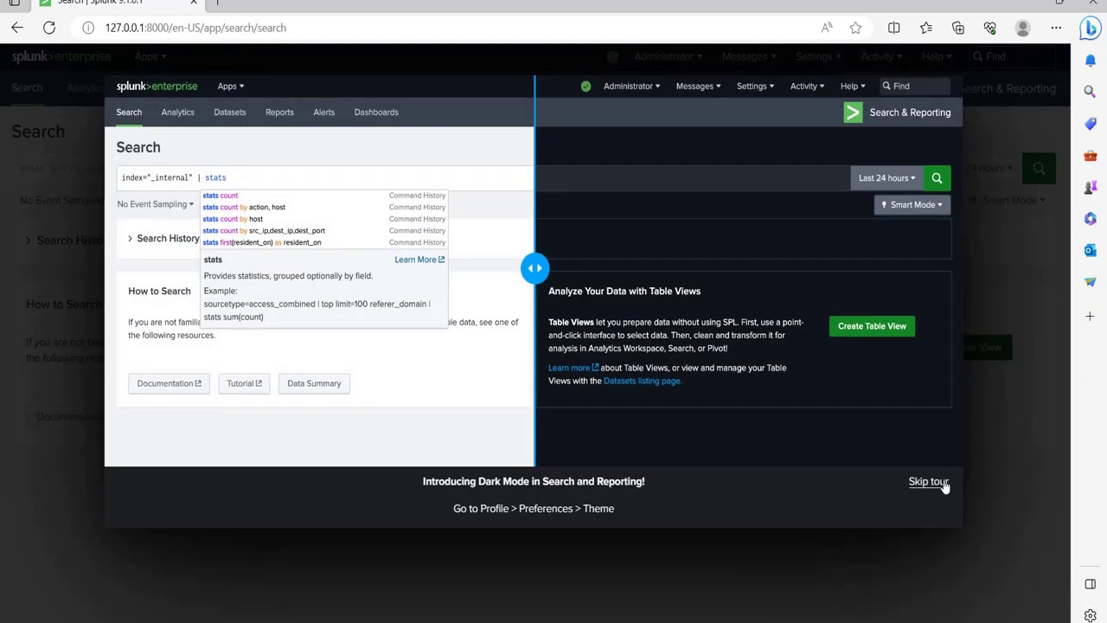
Step: Skip the dark-mode tour and show the Search & Reporting app's list of 4 dashboards
{"action": "left_click", "coordinate": [929, 481]}
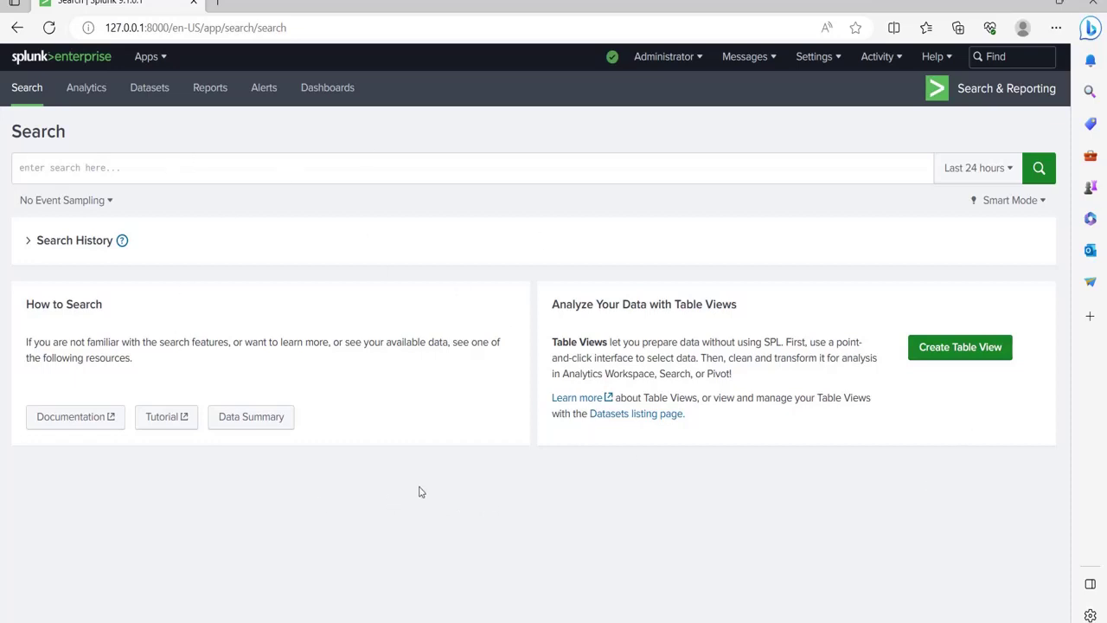
{"action": "left_click", "coordinate": [348, 99]}
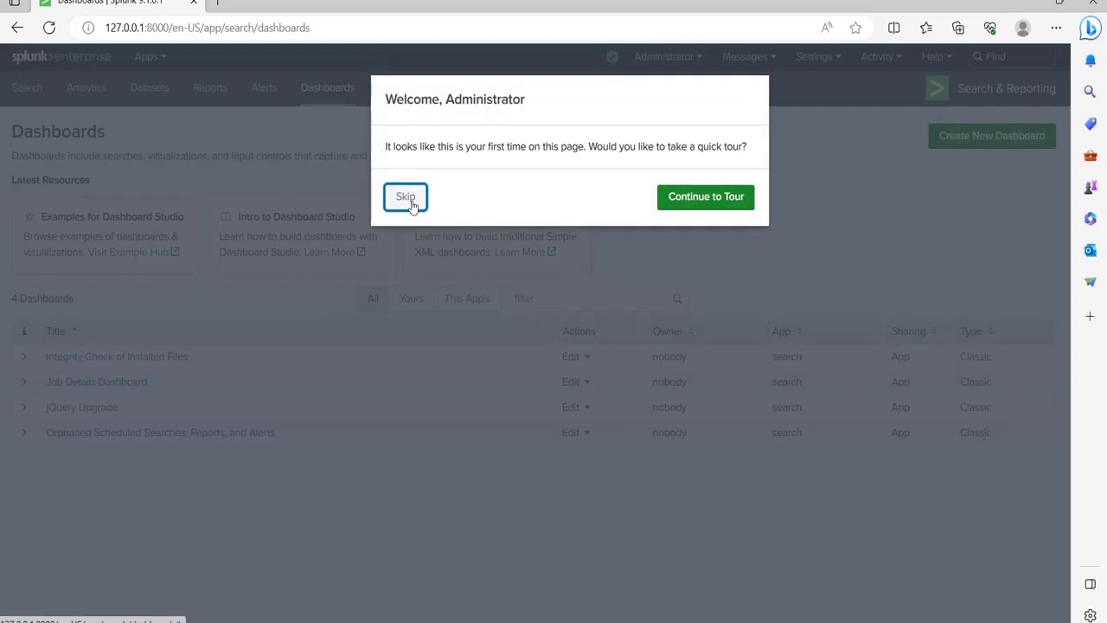
Step: Skip the welcome tour, browse the Reports and Alerts lists, and return to Search
{"action": "left_click", "coordinate": [406, 197]}
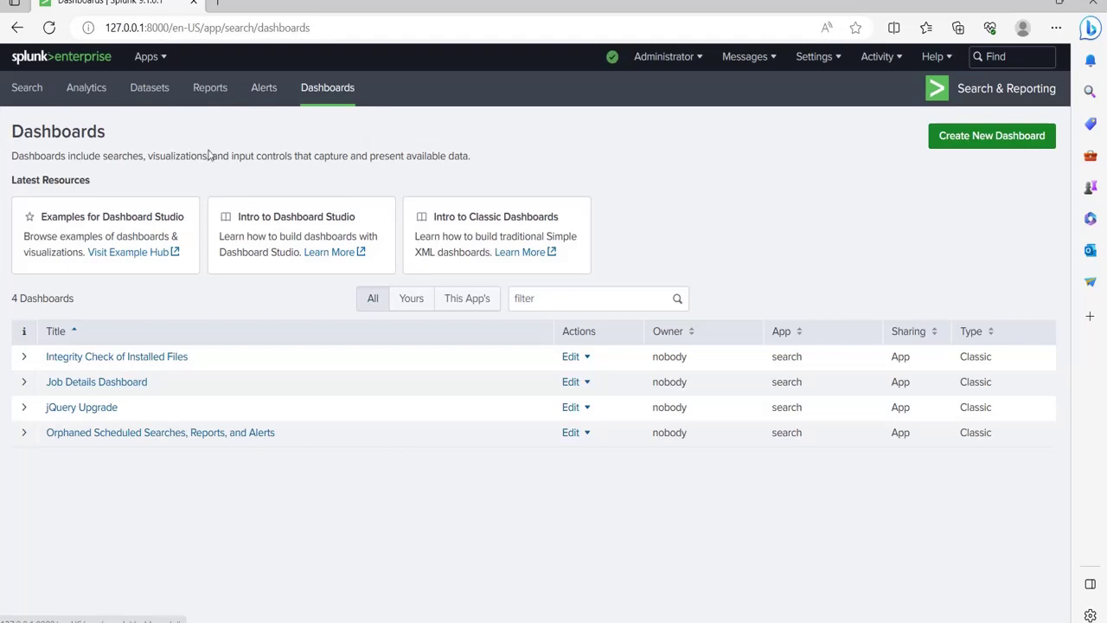
{"action": "left_click", "coordinate": [199, 102]}
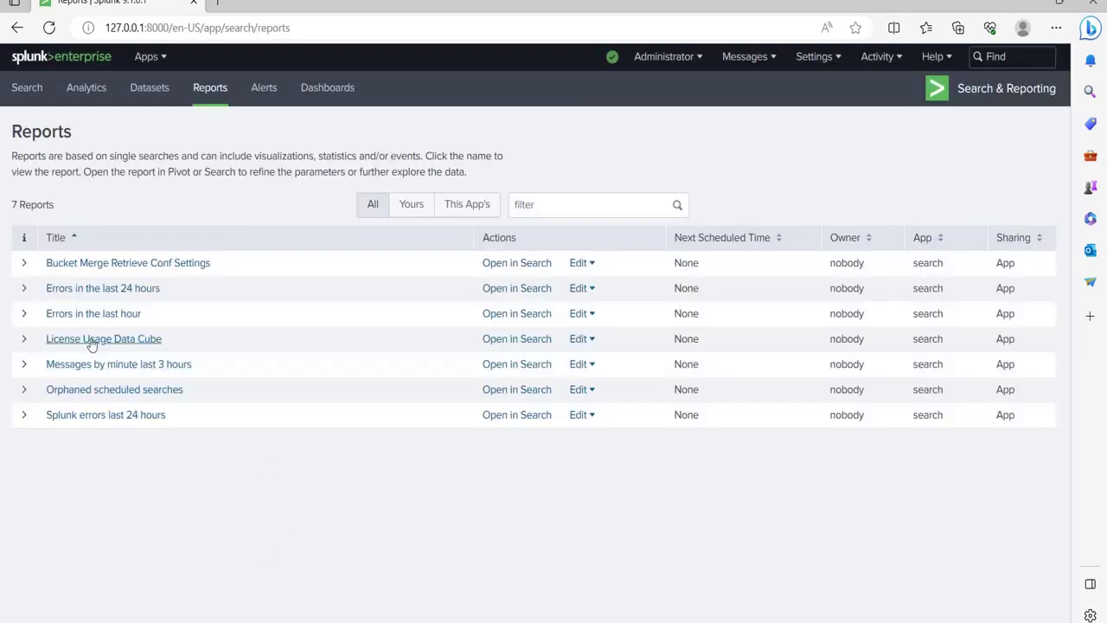
{"action": "left_click", "coordinate": [256, 102]}
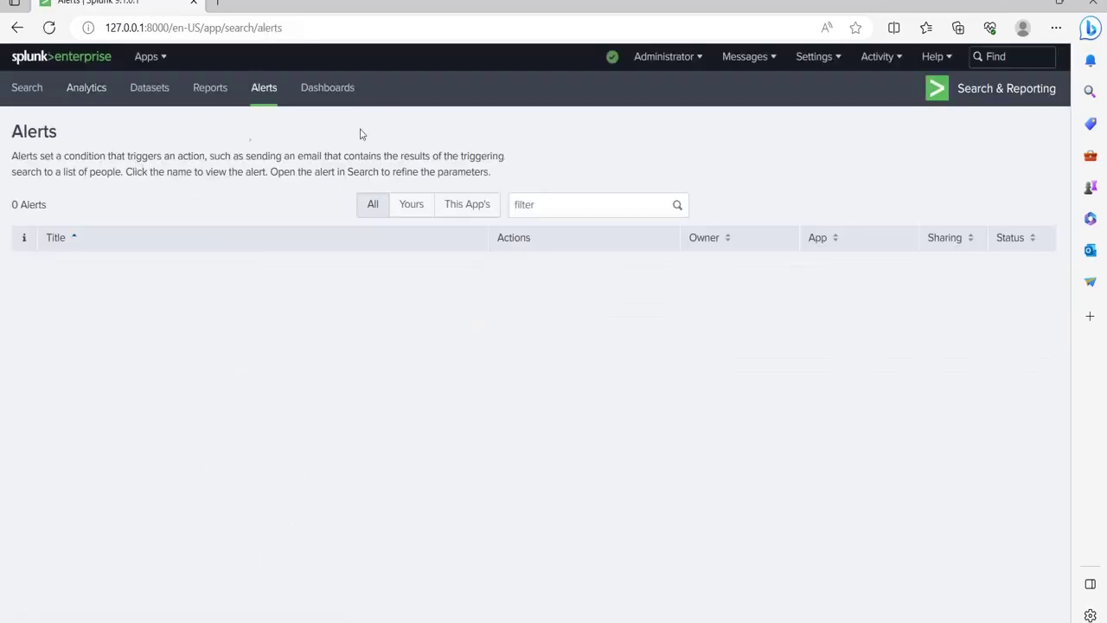
{"action": "left_click", "coordinate": [35, 95]}
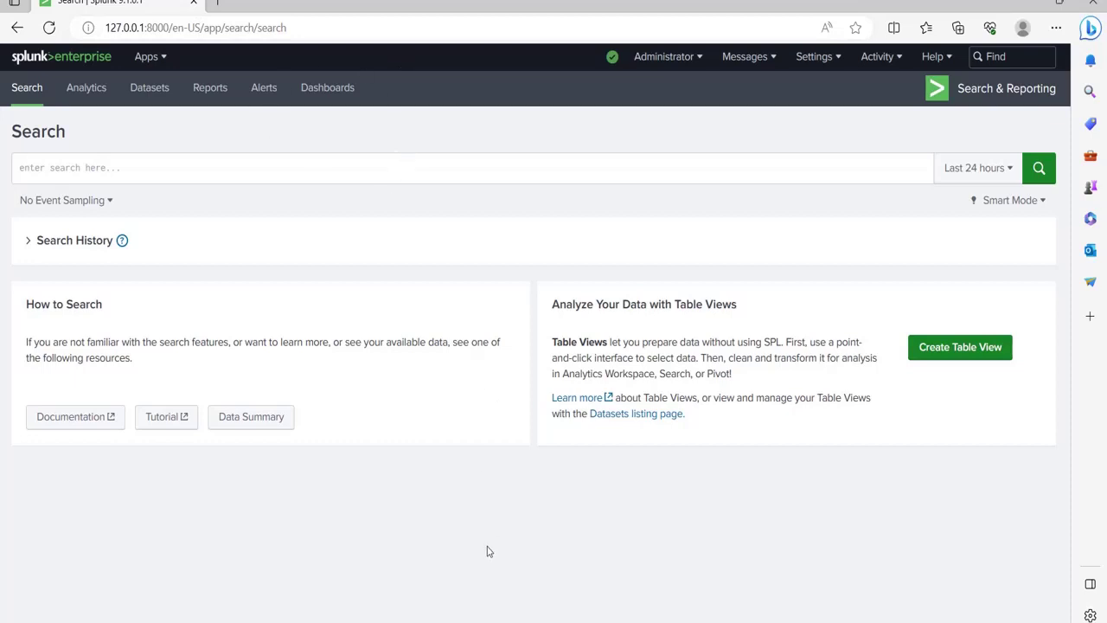
Step: In a maximized File Explorer, open C:\Program Files and find the Splunk folder, twice
{"action": "key", "text": "alt+Tab"}
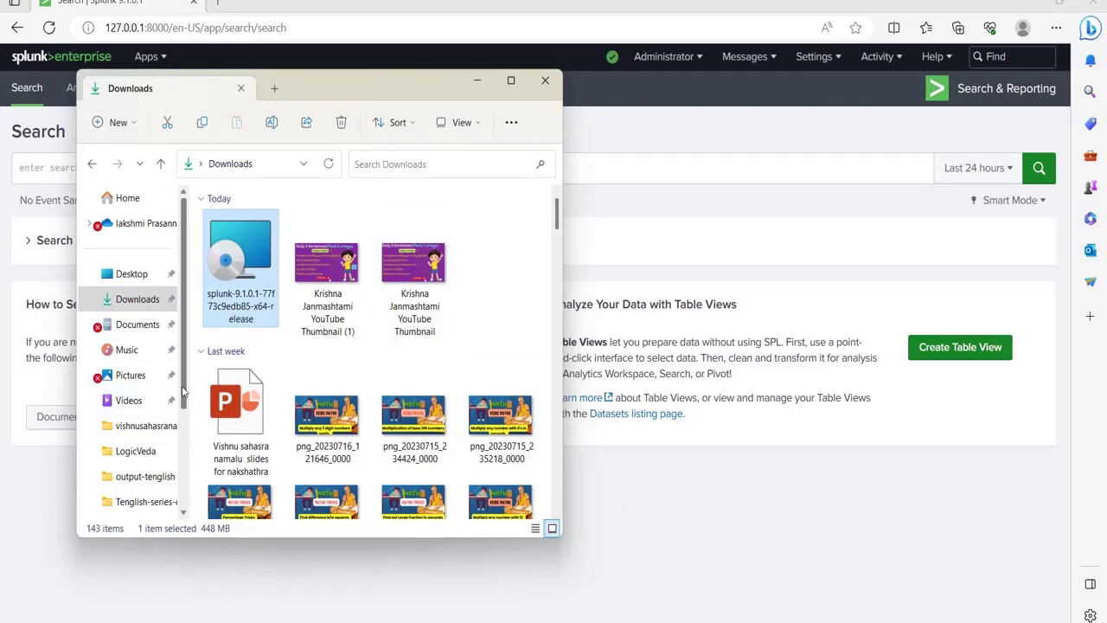
{"action": "scroll", "coordinate": [155, 476], "scroll_direction": "down", "scroll_amount": 3}
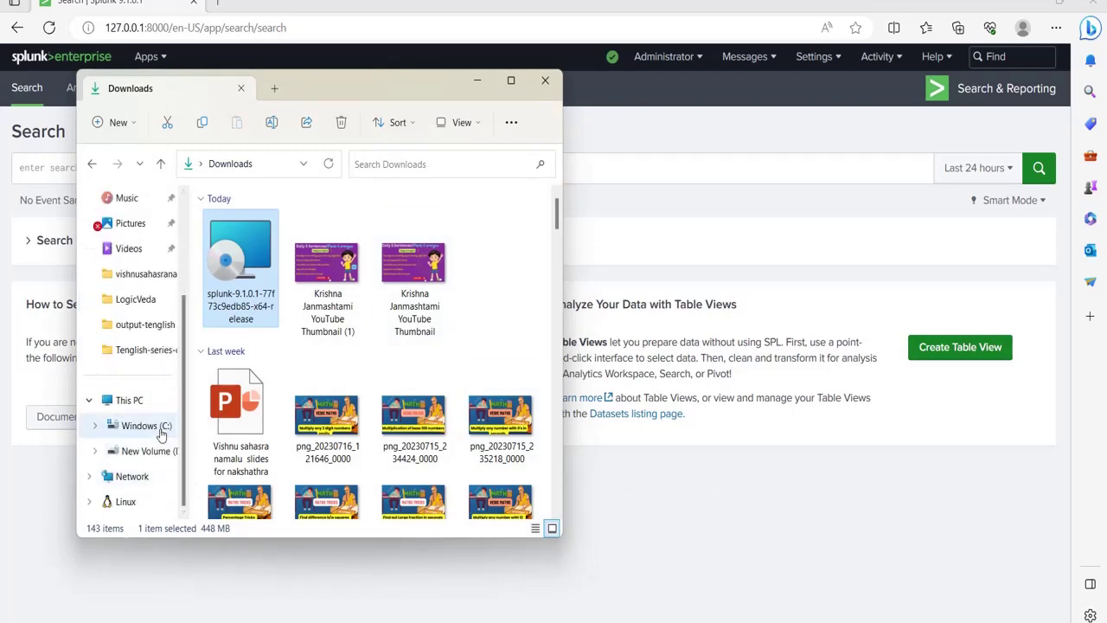
{"action": "left_click", "coordinate": [138, 424]}
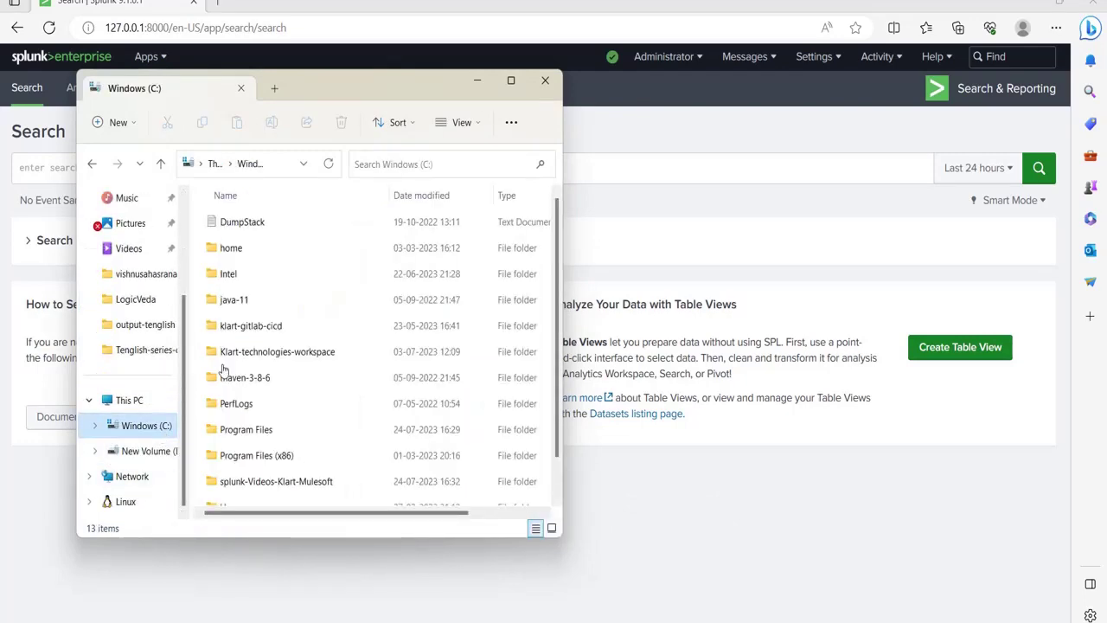
{"action": "left_click", "coordinate": [512, 80]}
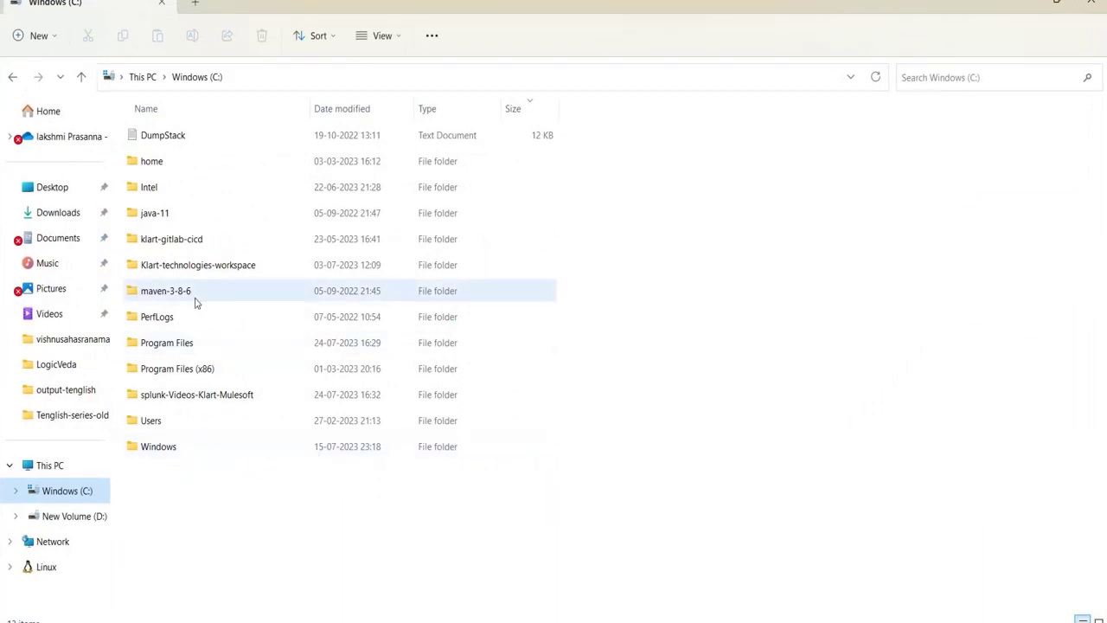
{"action": "double_click", "coordinate": [195, 349]}
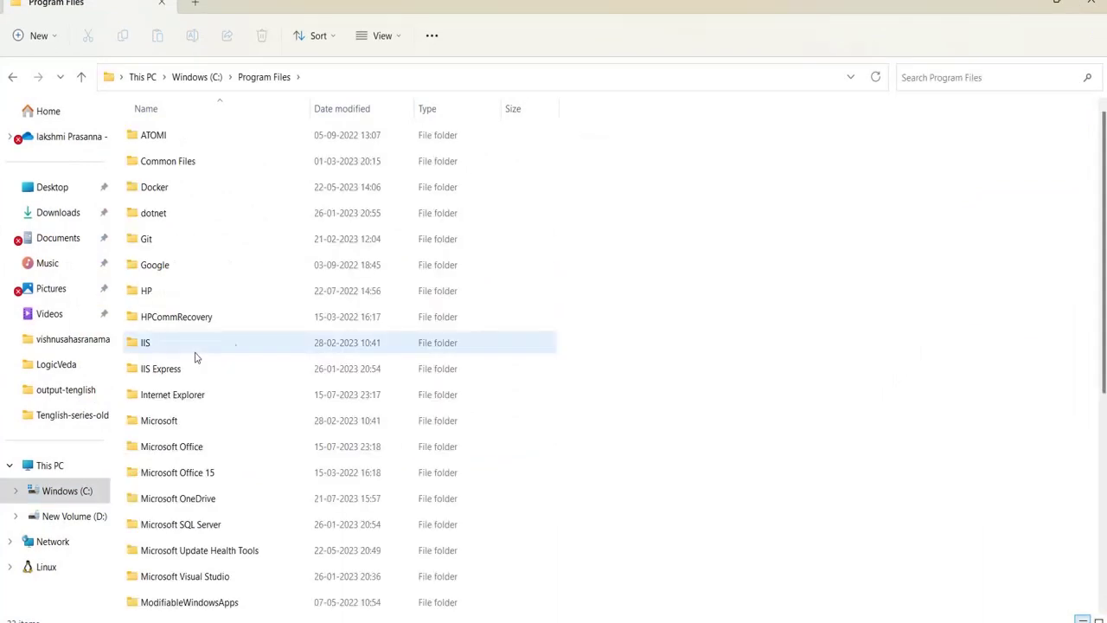
{"action": "key", "text": "s"}
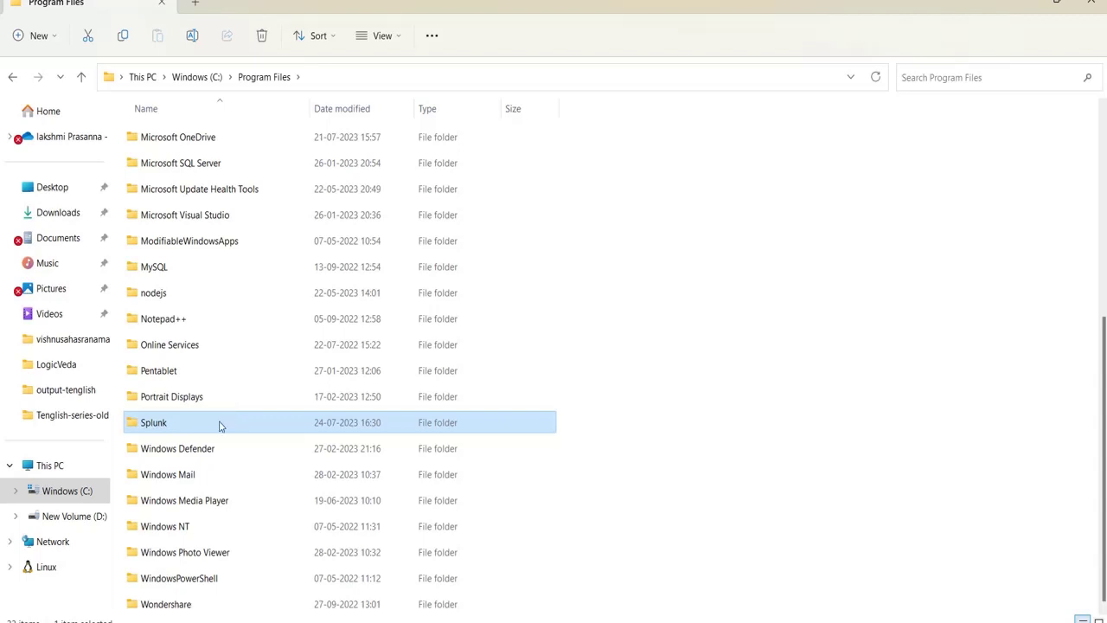
{"action": "left_click", "coordinate": [208, 78]}
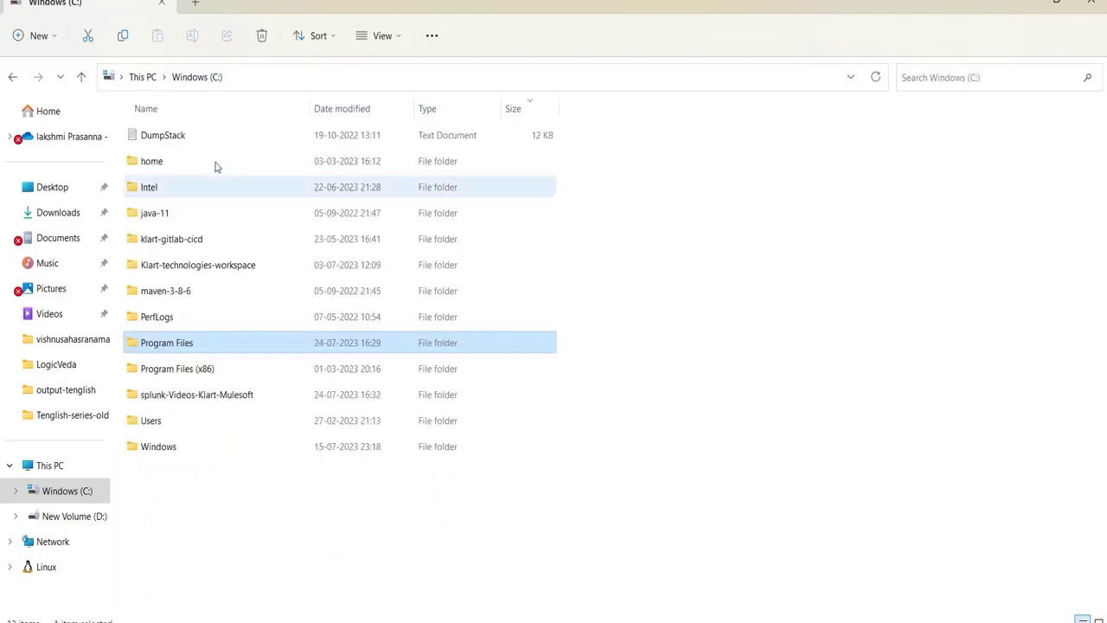
{"action": "double_click", "coordinate": [208, 347]}
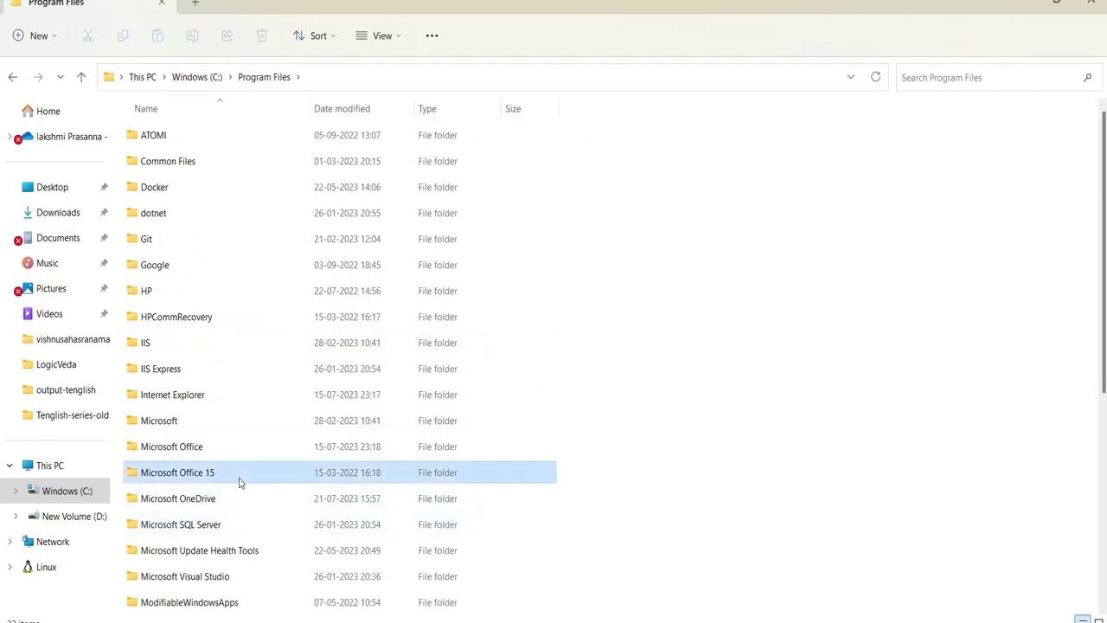
{"action": "key", "text": "s"}
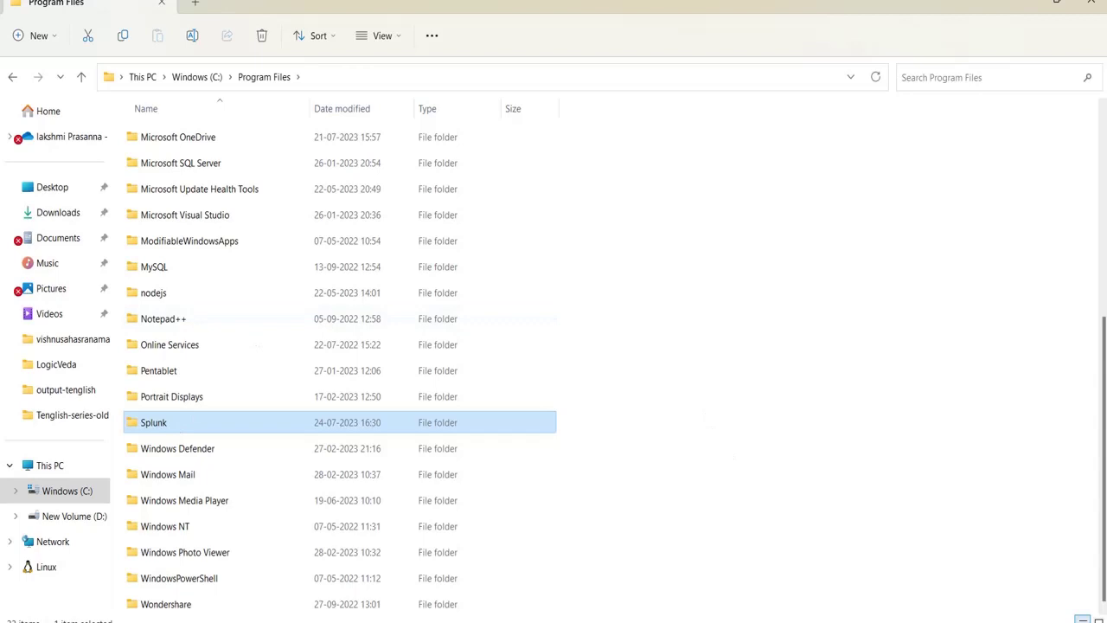
{"action": "mouse_move", "coordinate": [863, 621]}
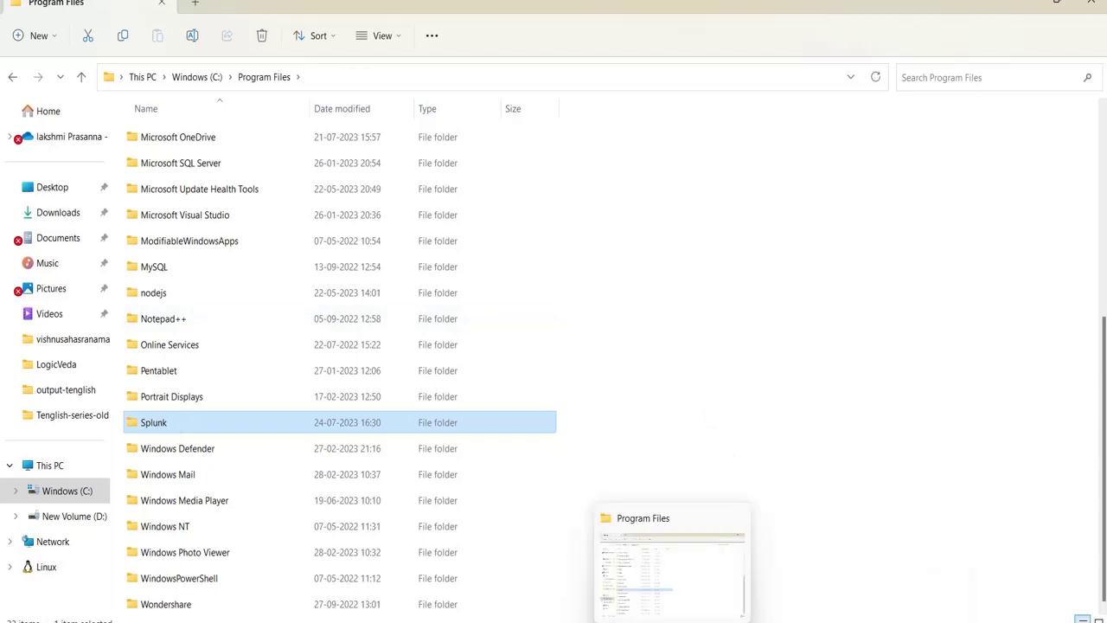
Step: Browse Program Files (x86), selecting Kaspersky Lab and MSBuild, then reopen C:\Program Files
{"action": "left_click", "coordinate": [183, 76]}
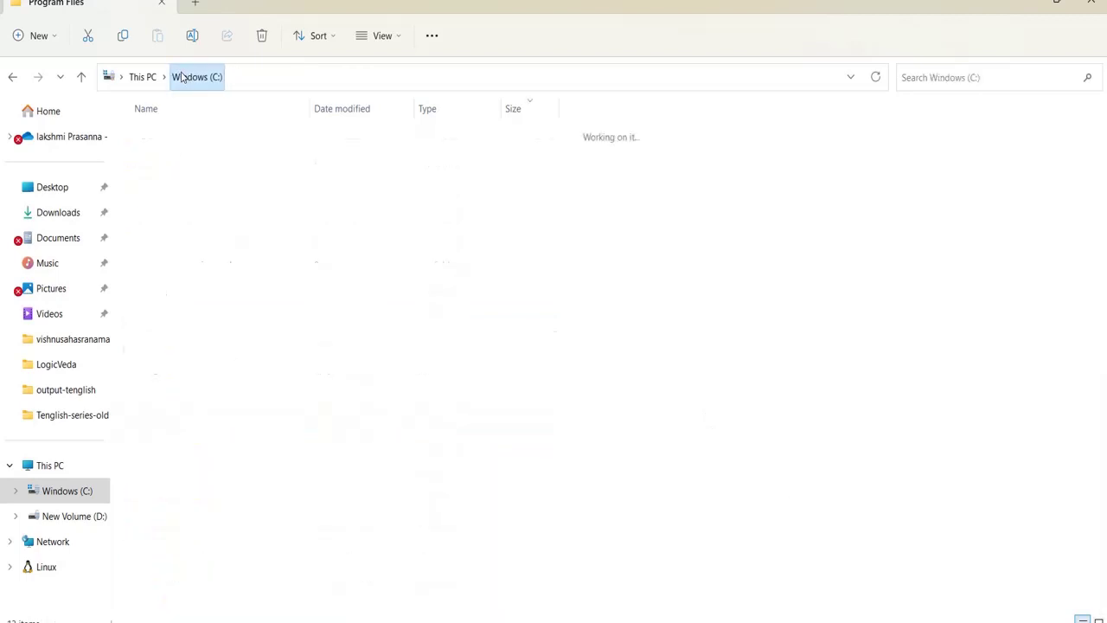
{"action": "double_click", "coordinate": [180, 367]}
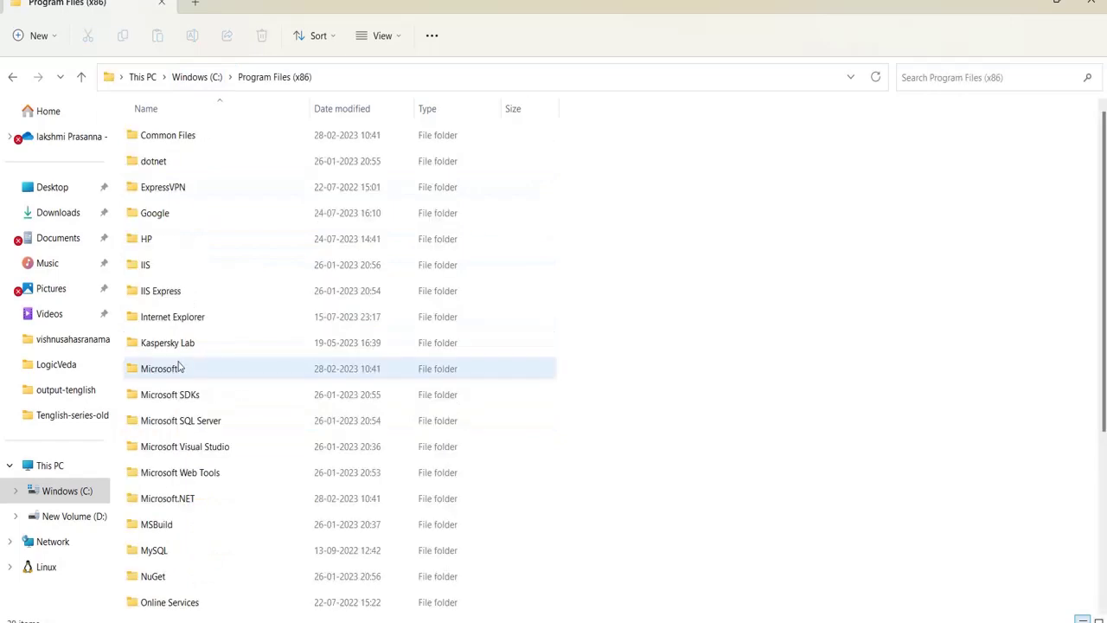
{"action": "left_click", "coordinate": [180, 345]}
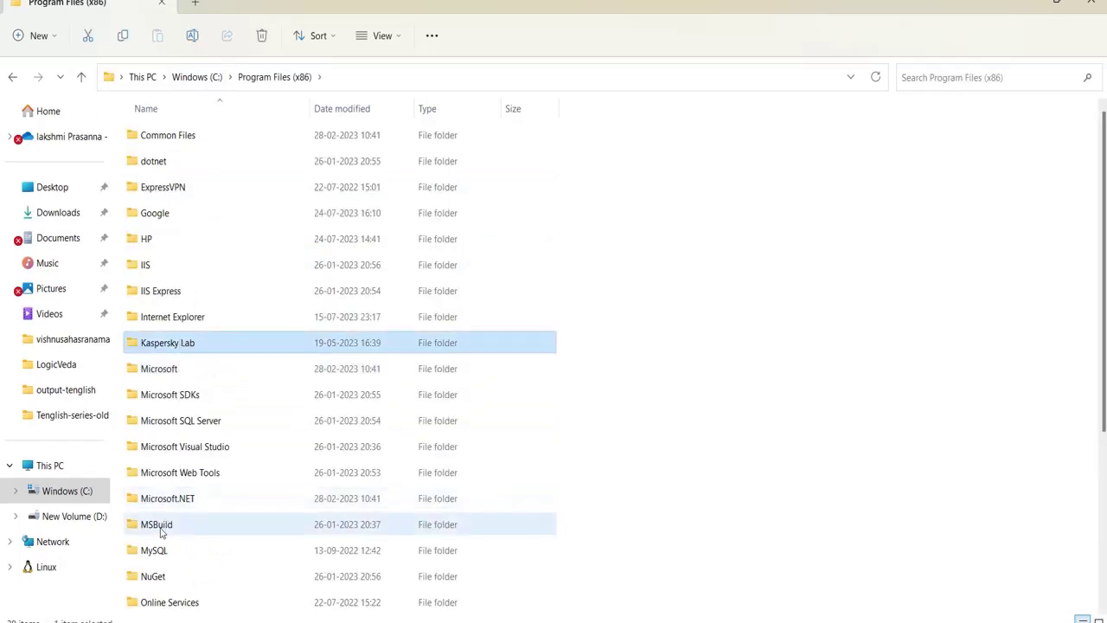
{"action": "left_click", "coordinate": [160, 531]}
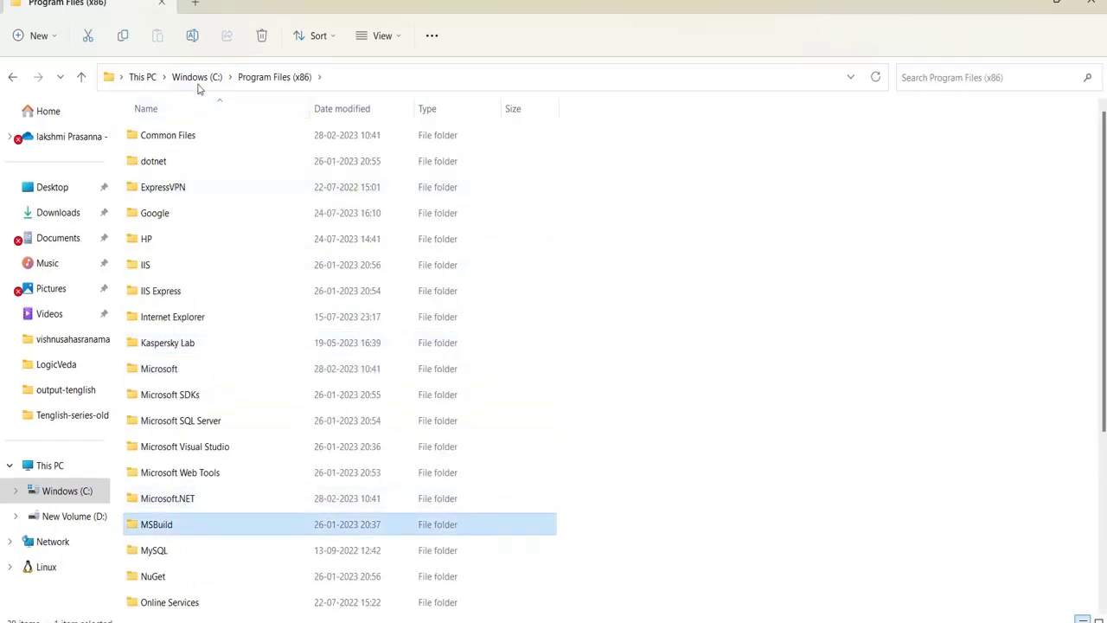
{"action": "left_click", "coordinate": [197, 79]}
{"action": "double_click", "coordinate": [195, 345]}
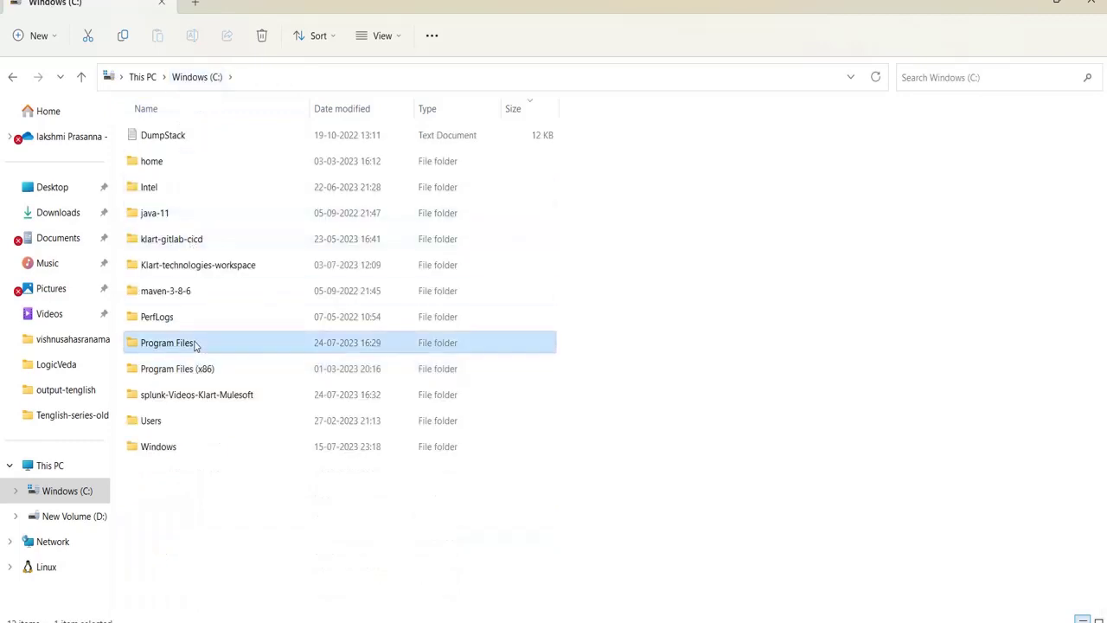
Step: Select the Splunk folder, view its context menu, then go up to This PC
{"action": "scroll", "coordinate": [164, 353], "scroll_direction": "down", "scroll_amount": 5}
{"action": "left_click", "coordinate": [156, 420]}
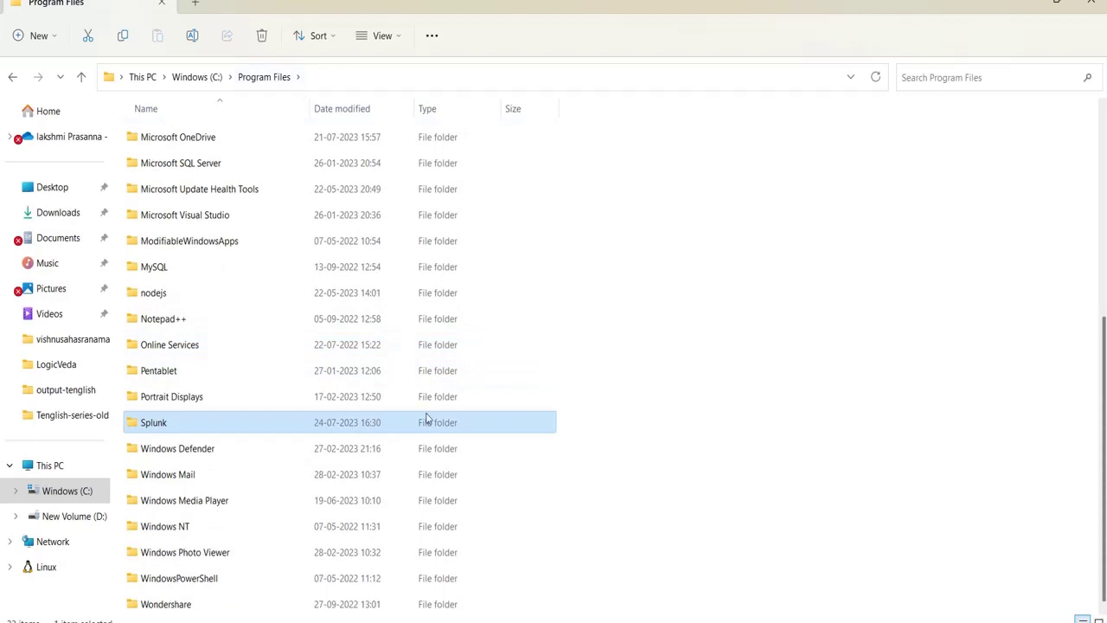
{"action": "right_click", "coordinate": [314, 424]}
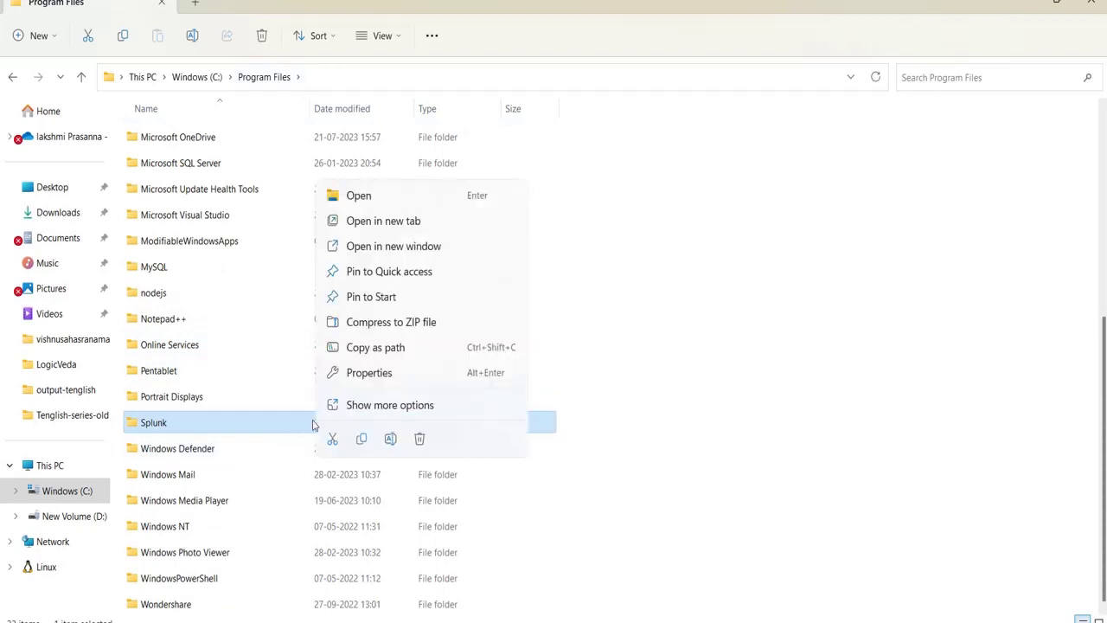
{"action": "key", "text": "Escape"}
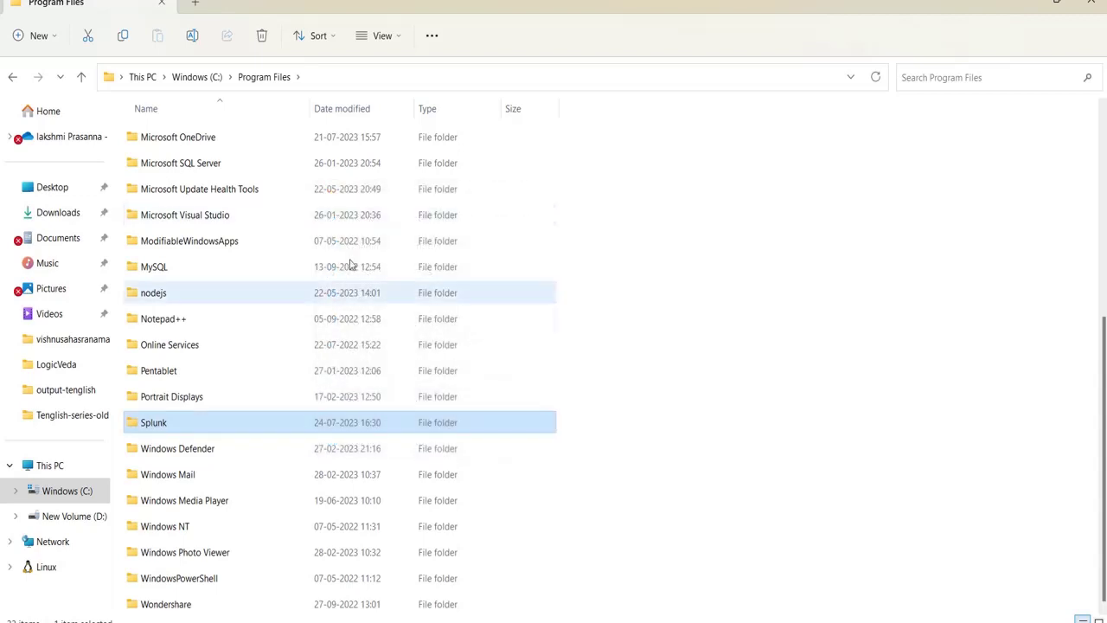
{"action": "right_click", "coordinate": [285, 423]}
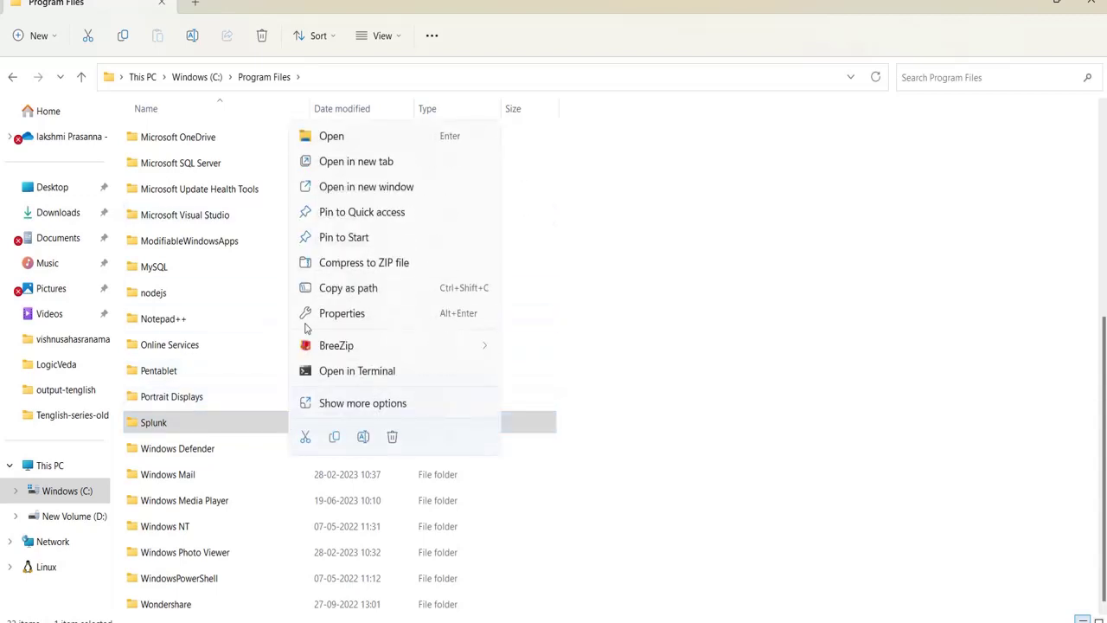
{"action": "key", "text": "Escape"}
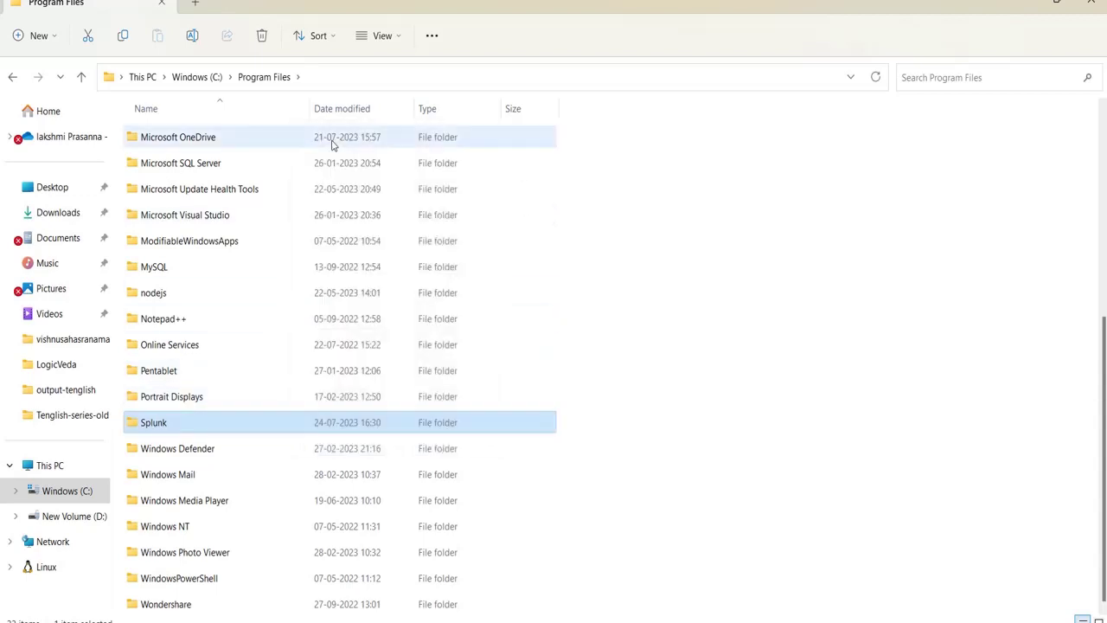
{"action": "mouse_move", "coordinate": [672, 622]}
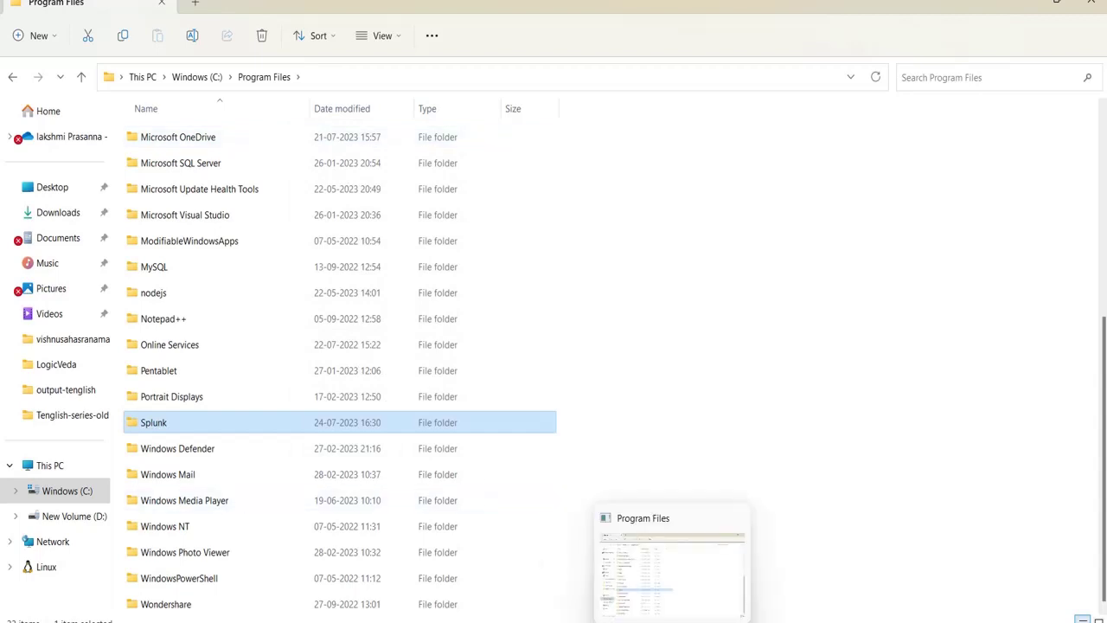
{"action": "left_click", "coordinate": [713, 316]}
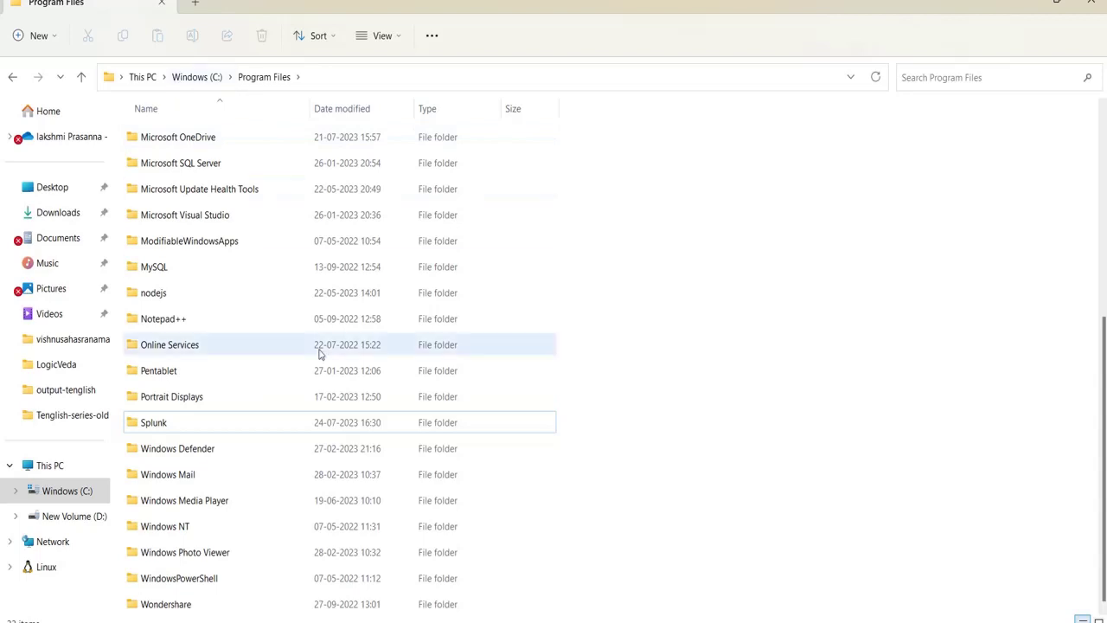
{"action": "left_click", "coordinate": [146, 78]}
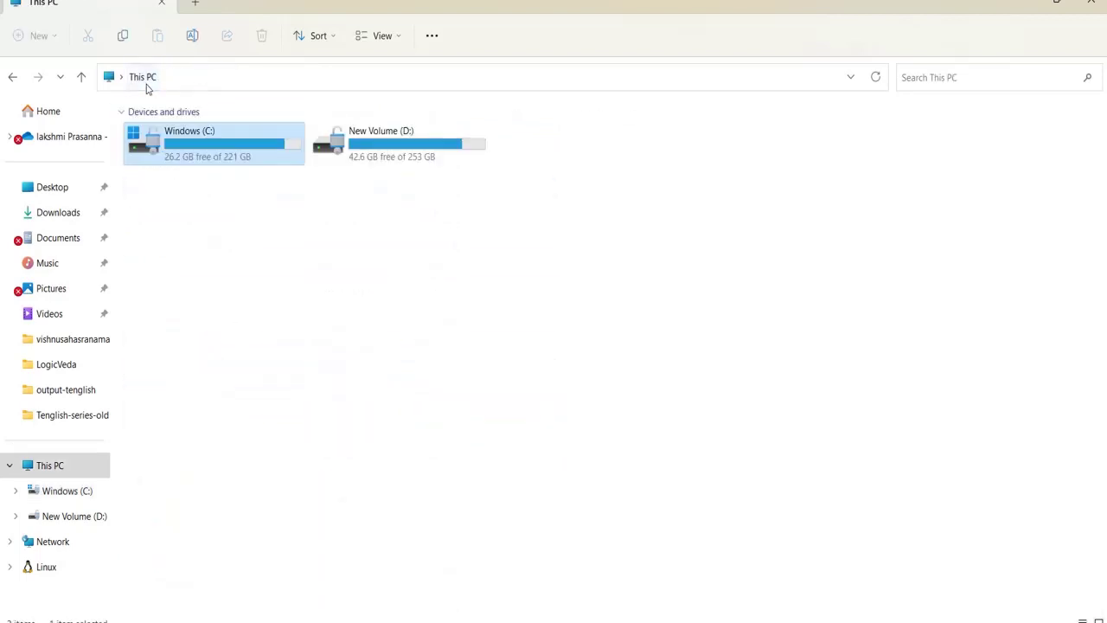
Step: Open C:\Program Files to the Splunk folder again, then return to the C: drive
{"action": "double_click", "coordinate": [217, 149]}
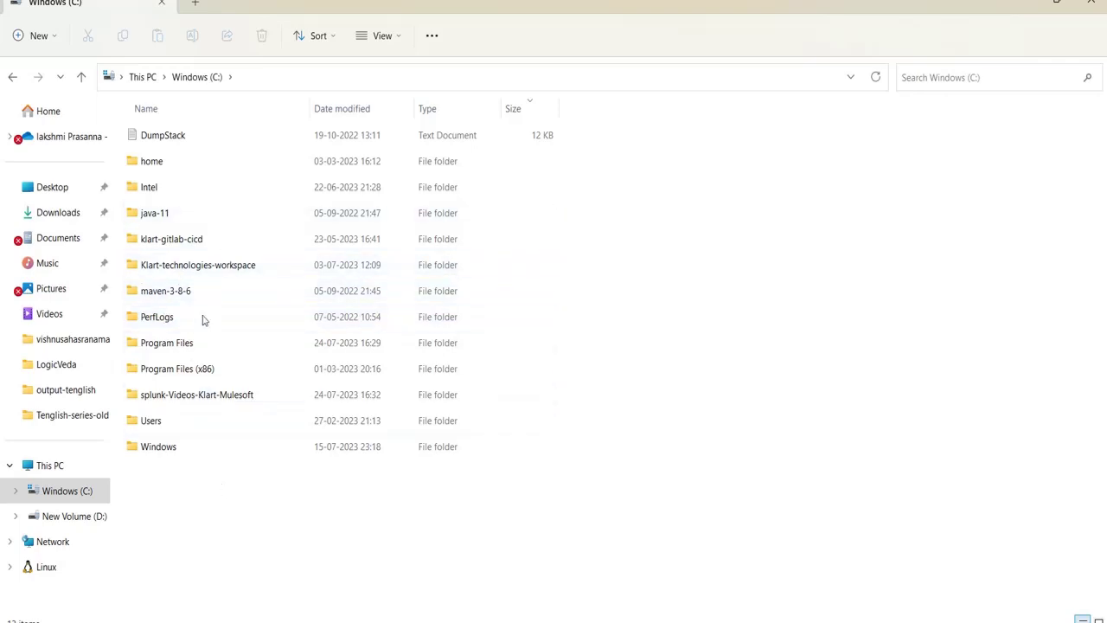
{"action": "left_click", "coordinate": [195, 345]}
{"action": "double_click", "coordinate": [195, 342]}
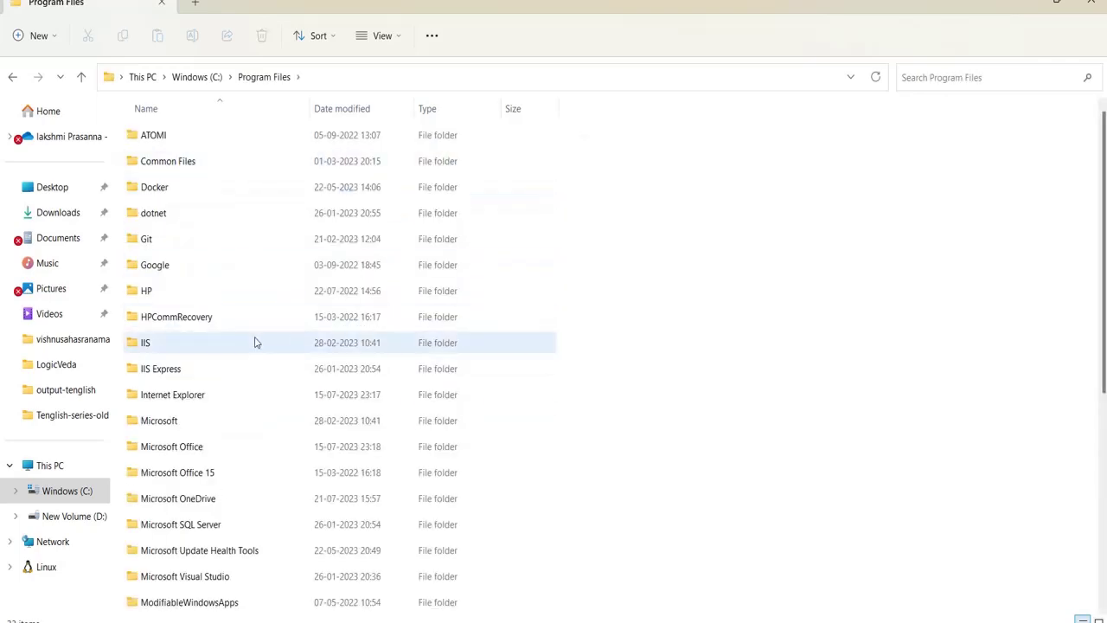
{"action": "key", "text": "s"}
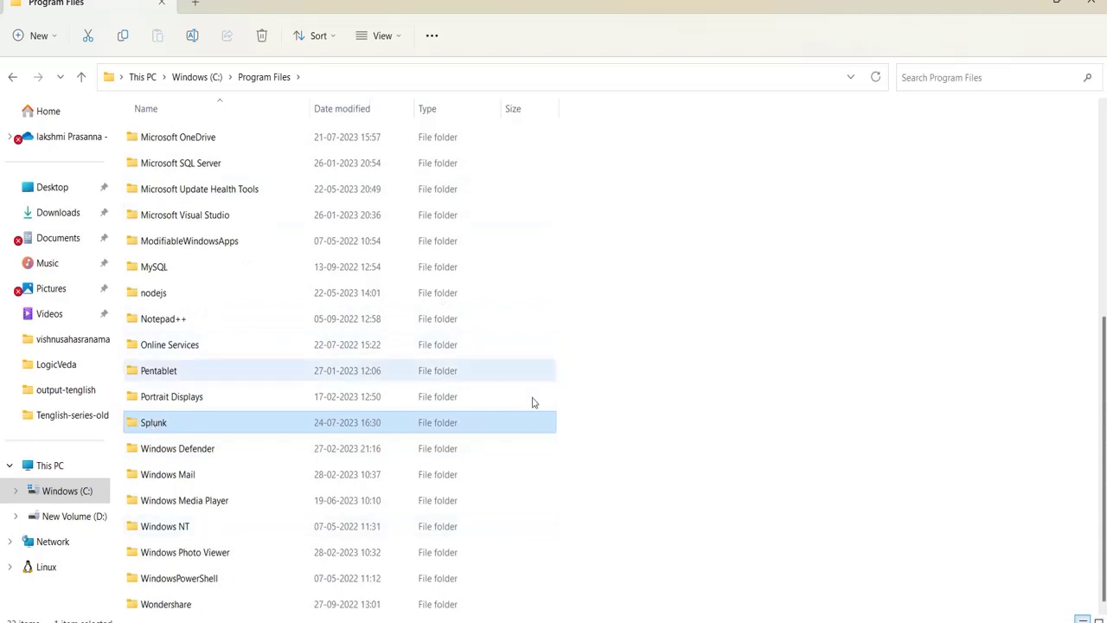
{"action": "left_click", "coordinate": [185, 88]}
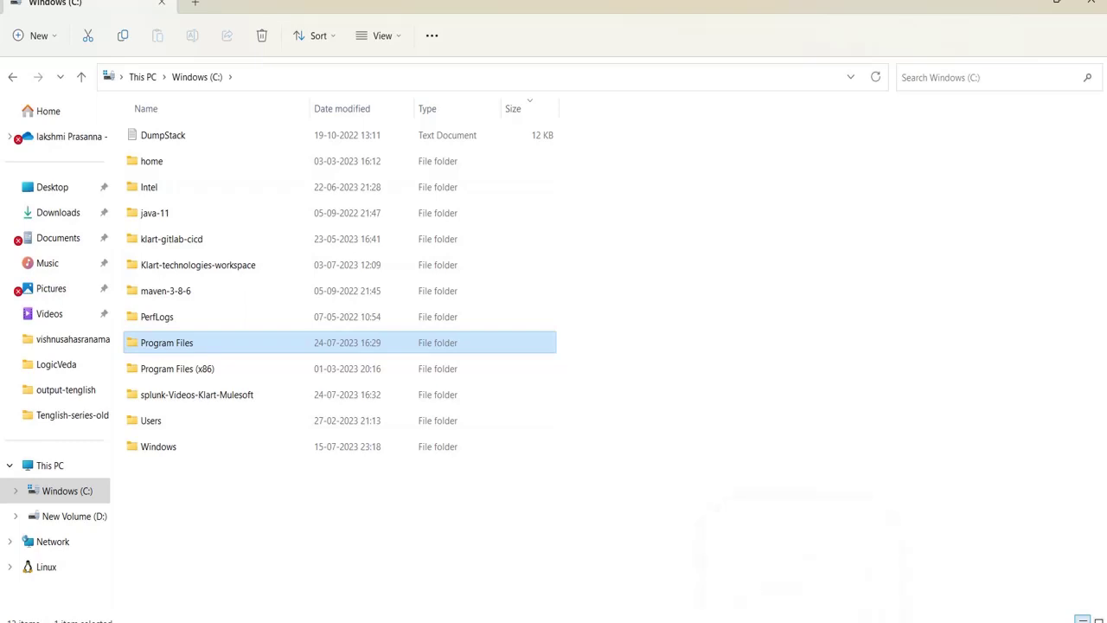
Step: Show the AGENDA slide of the Splunk – MuleSoft presentation in PowerPoint
{"action": "mouse_move", "coordinate": [768, 619]}
{"action": "left_click", "coordinate": [854, 601]}
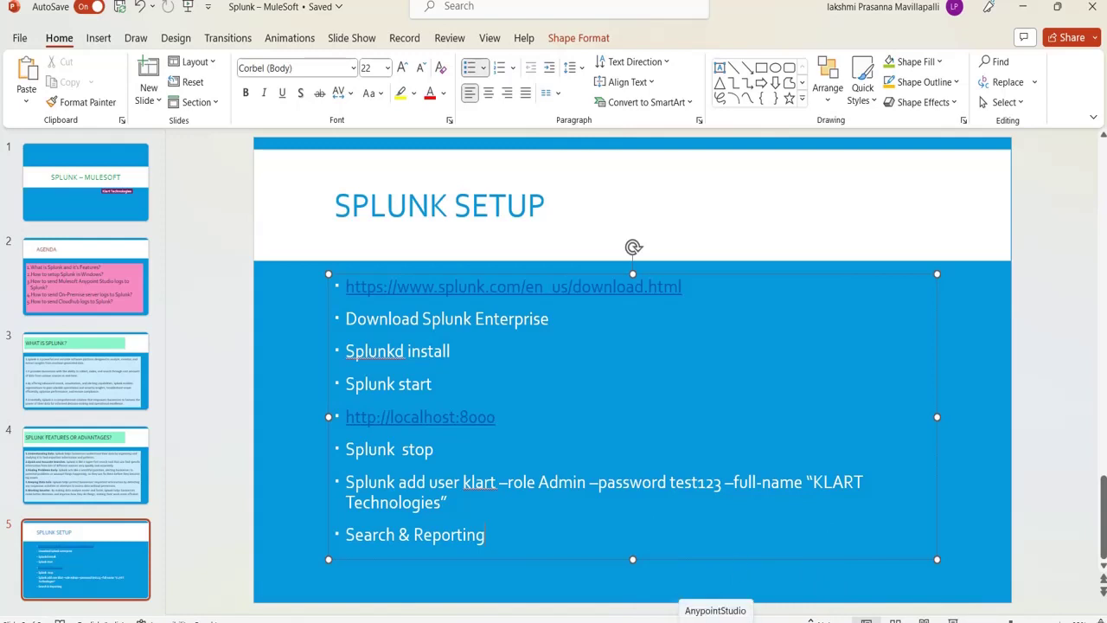
{"action": "left_click", "coordinate": [104, 277]}
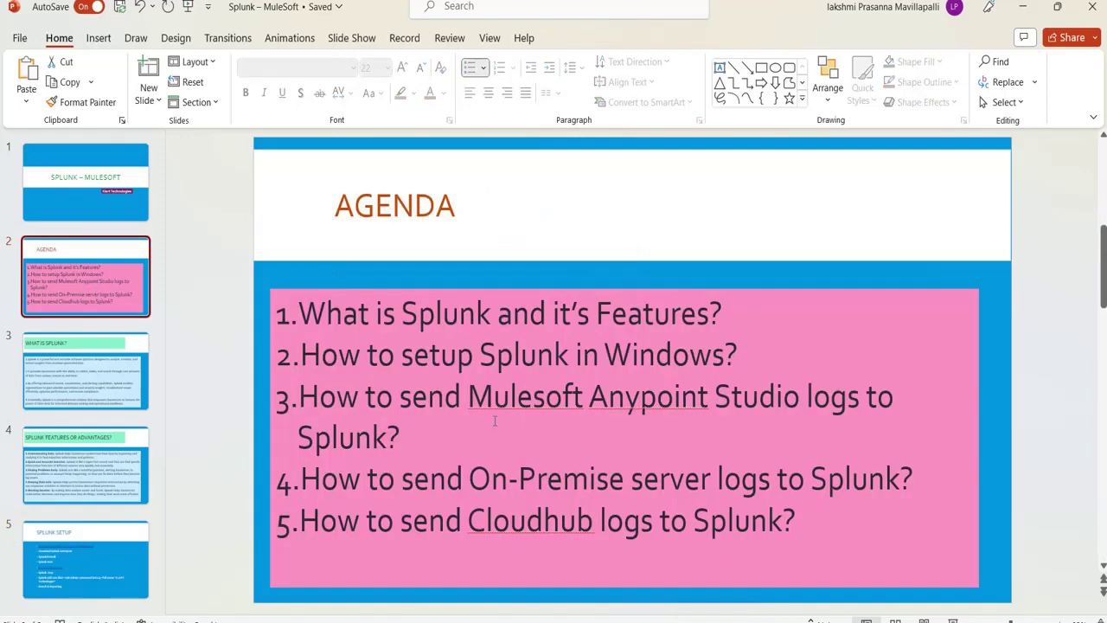